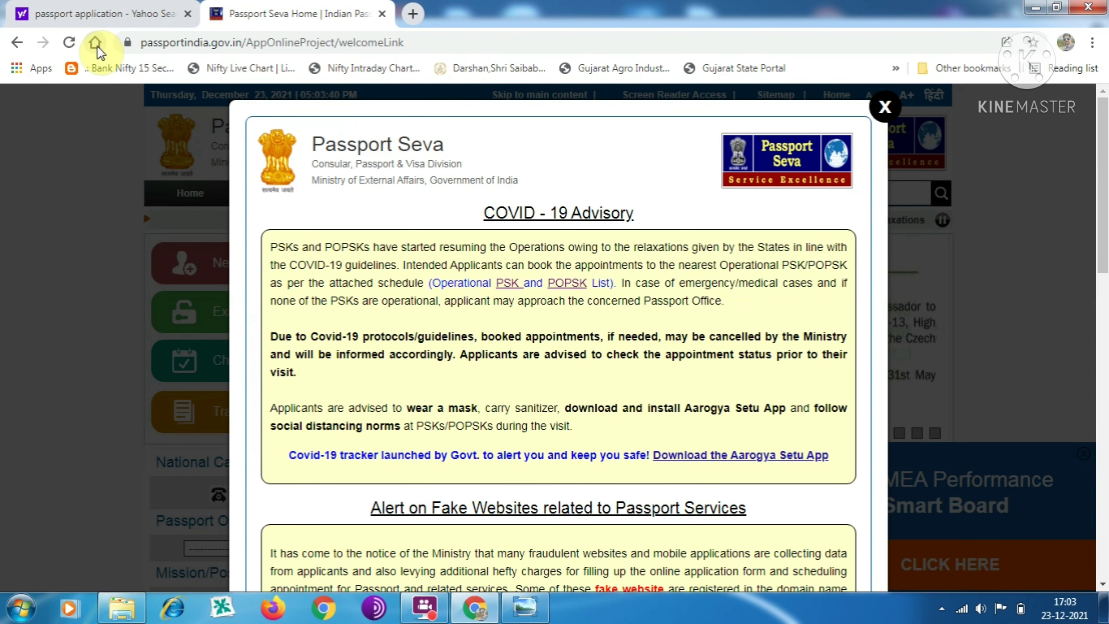
- Read through the COVID-19 and fake website advisories, dismiss them and open the New User Registration form
scroll(99, 52, down, 10)
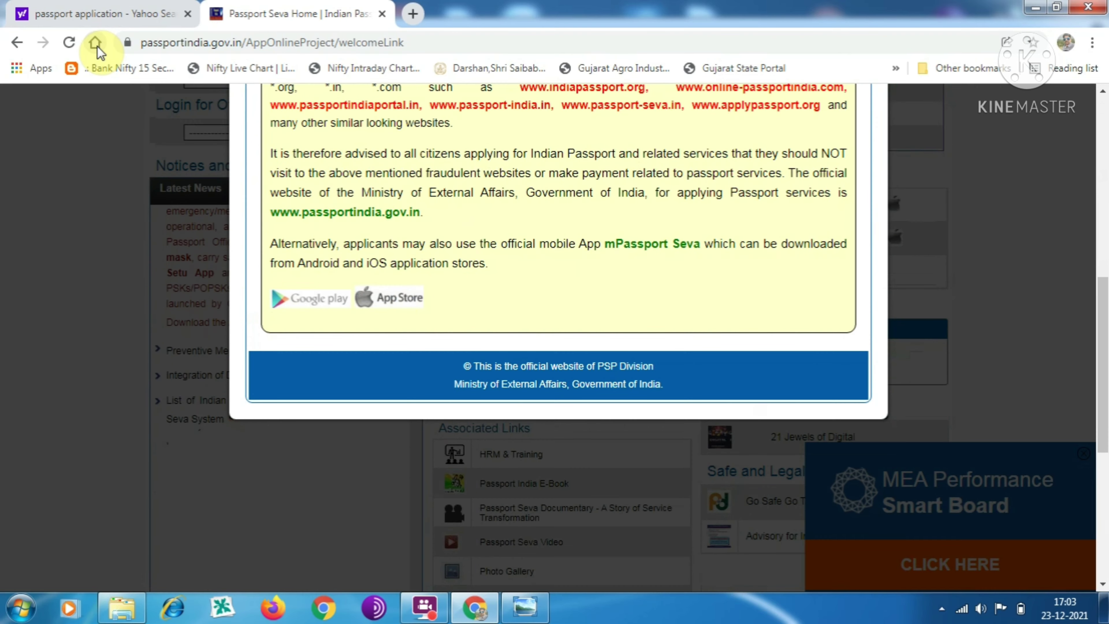
scroll(99, 52, up, 2)
scroll(100, 52, up, 3)
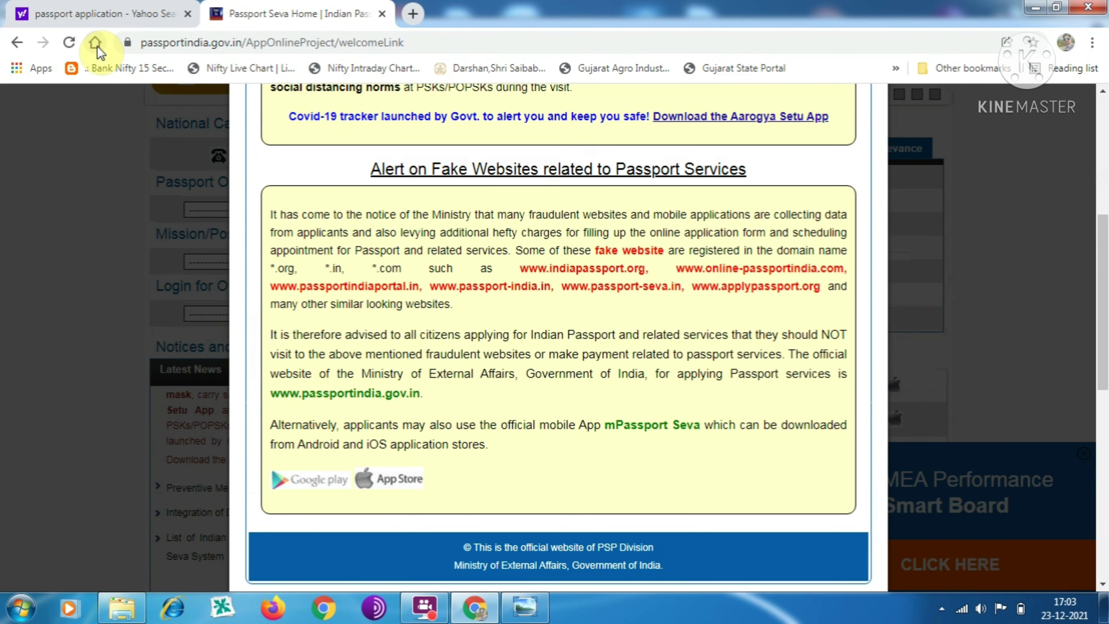
scroll(99, 51, up, 7)
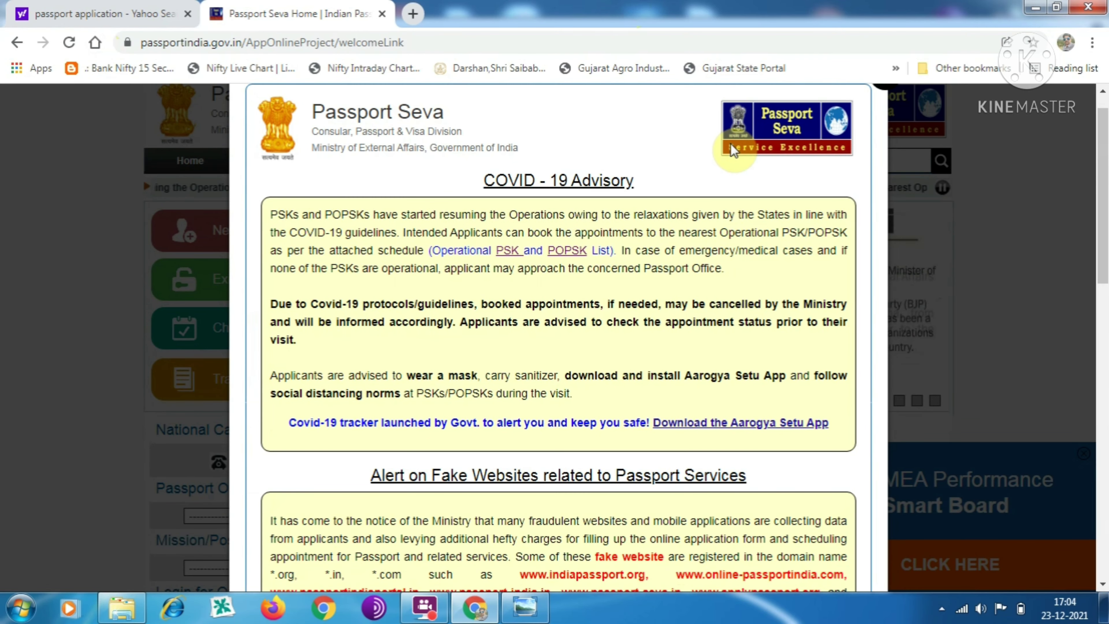
scroll(729, 148, down, 5)
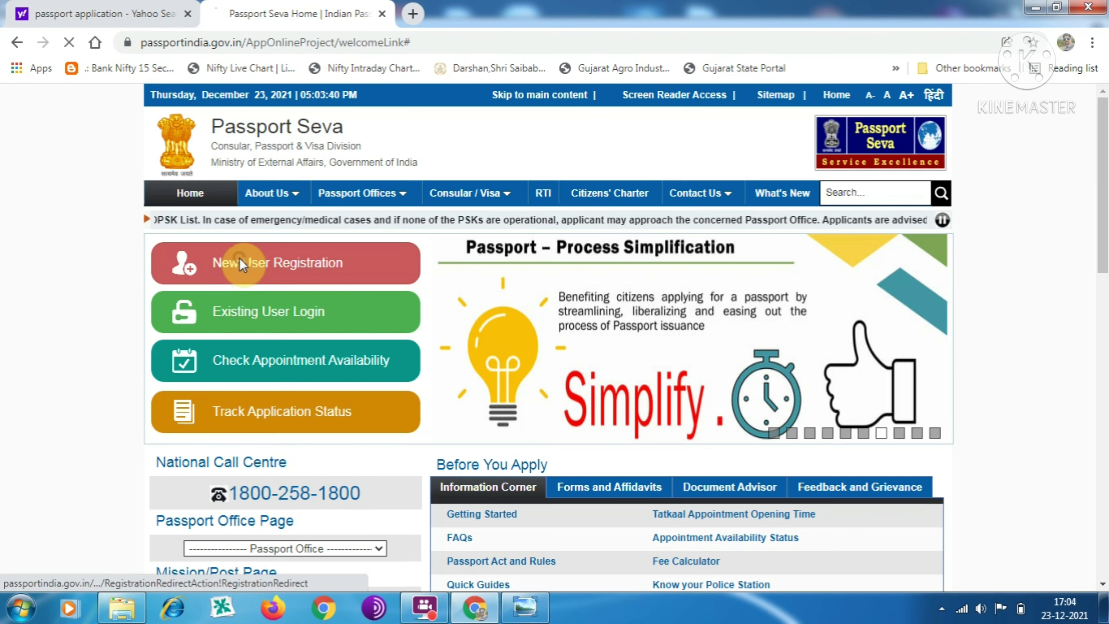
click(240, 262)
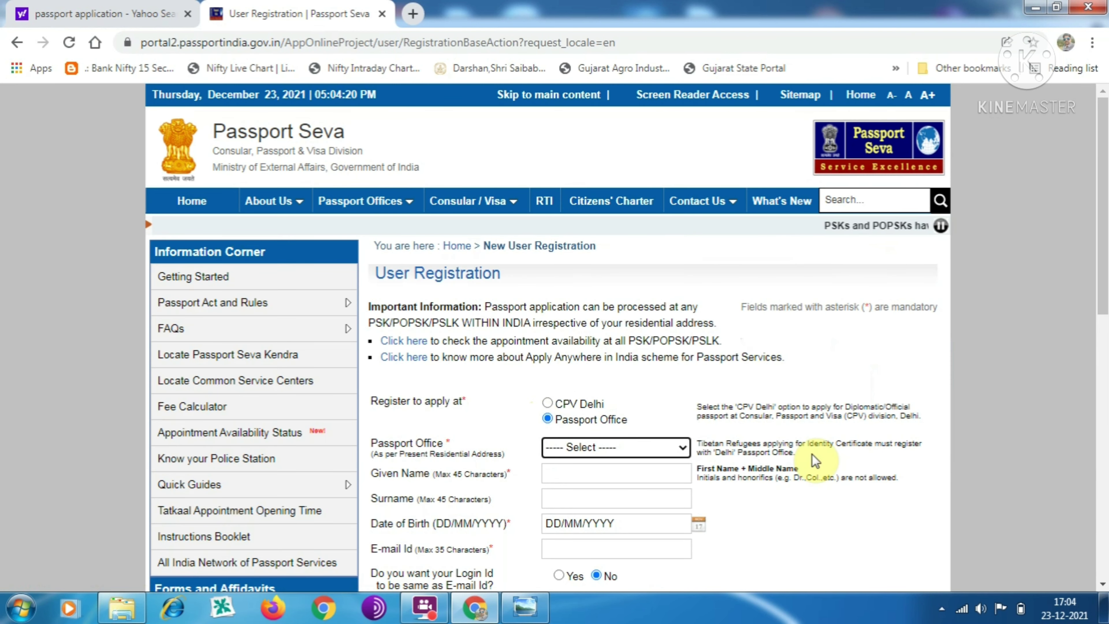
- Choose Surat as the passport office on the registration form and go to the Given Name field
drag(1104, 218, 1105, 360)
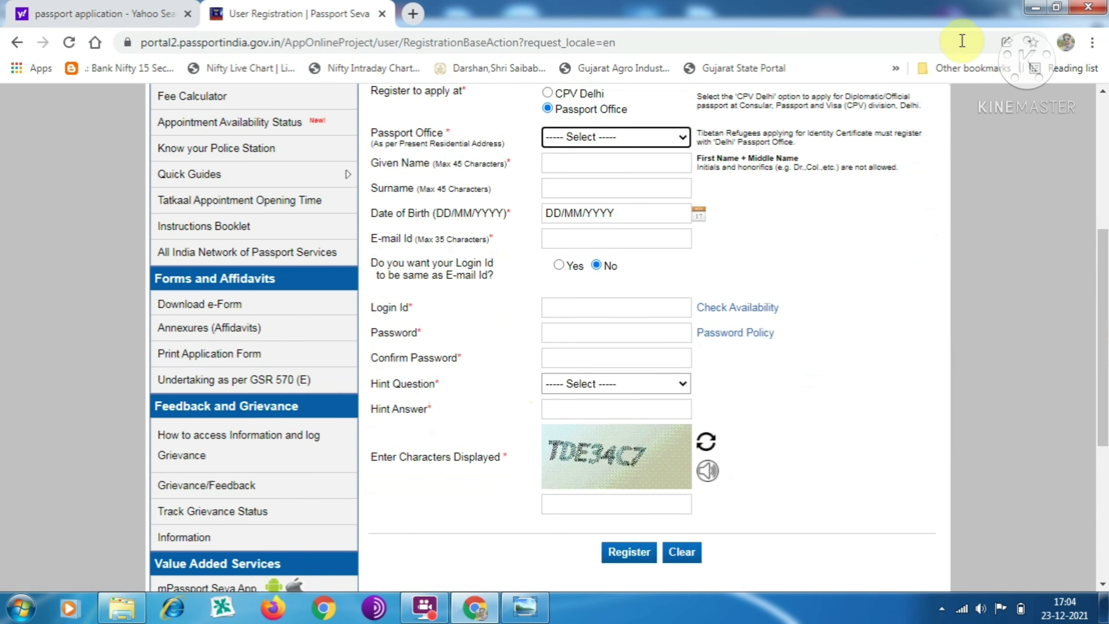
click(677, 137)
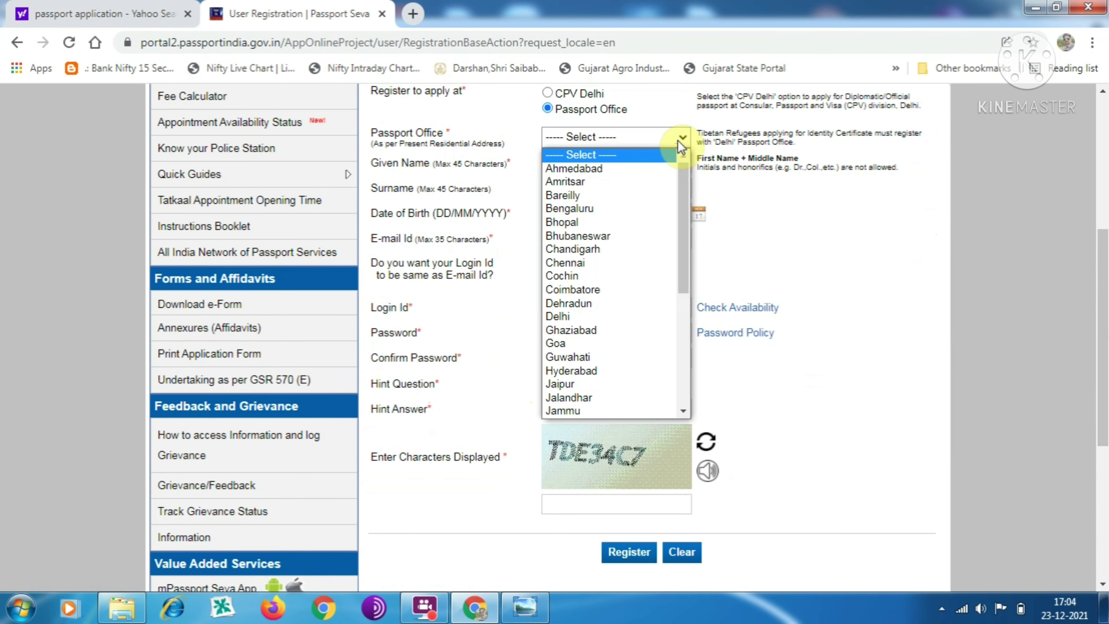
click(585, 163)
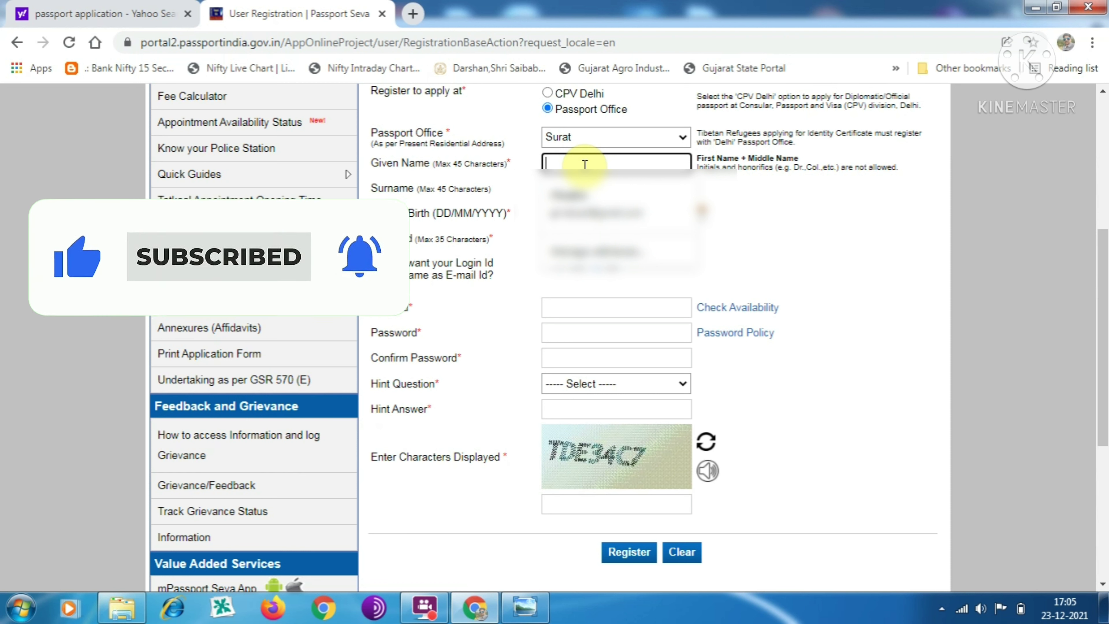
click(890, 257)
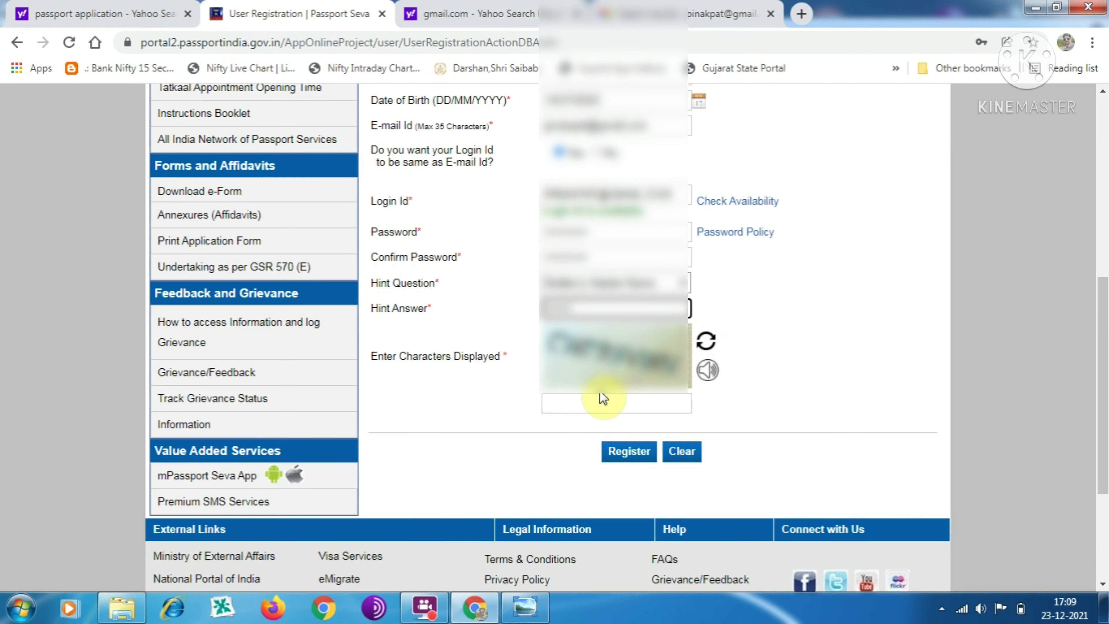
- Submit the registration with the displayed captcha characters and save the account password in the browser
click(596, 397)
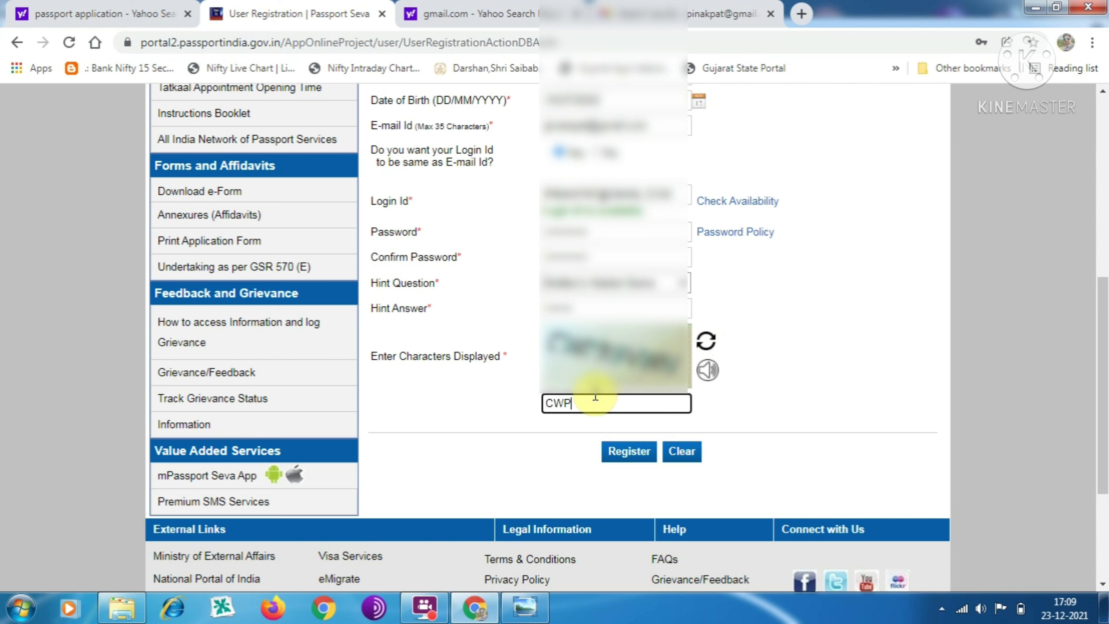
text(CWP39)
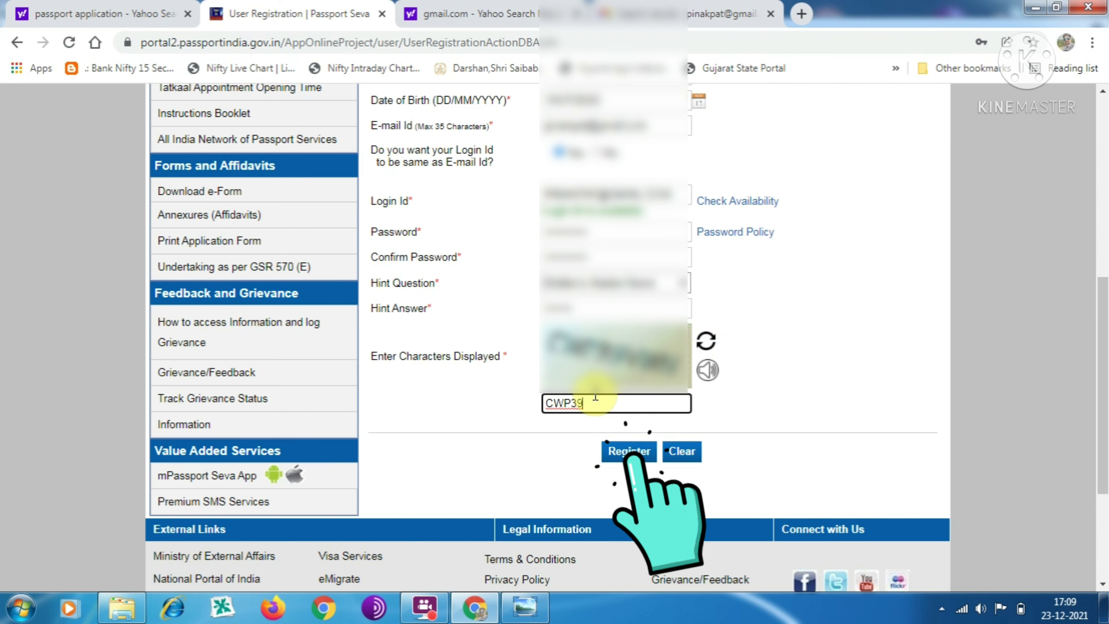
text(VWN)
click(624, 455)
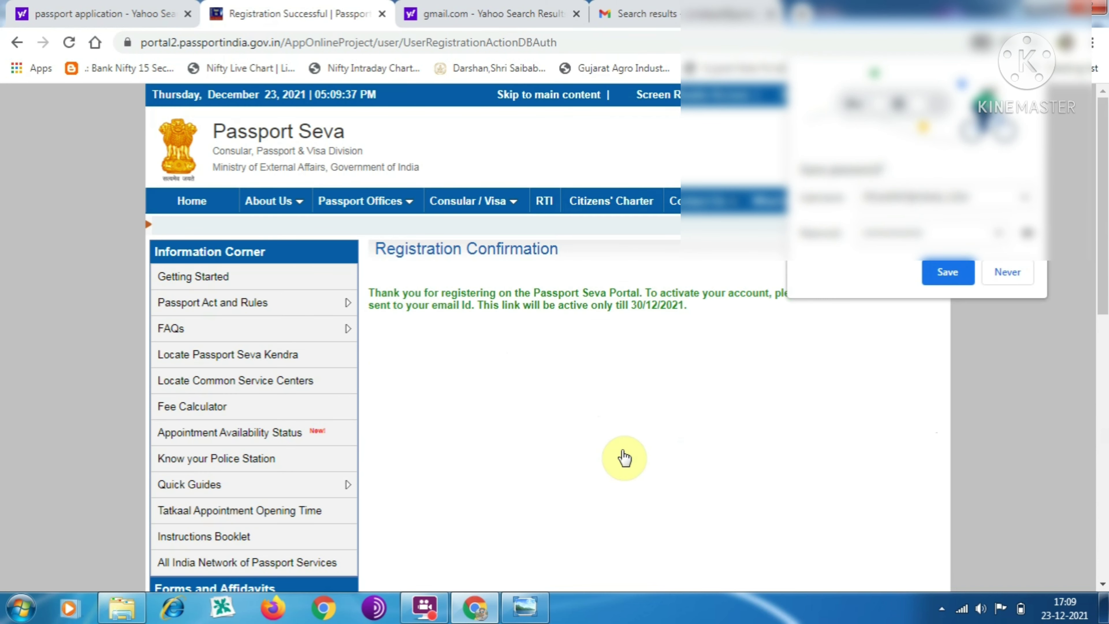
click(947, 272)
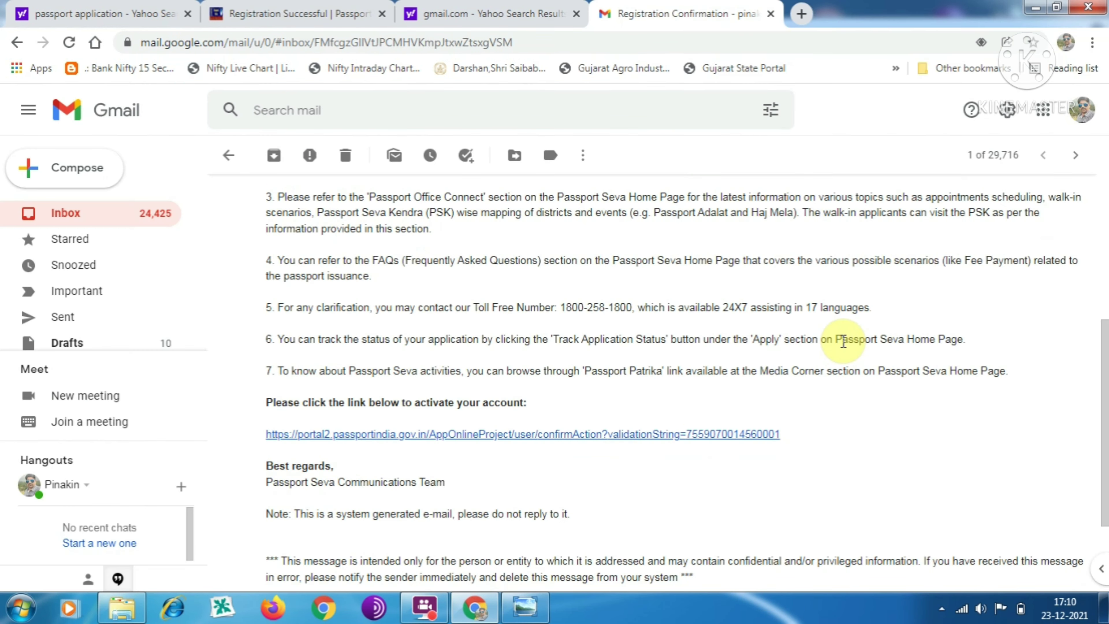
- Open the account activation link from the registration e-mail and submit the account's user ID
scroll(842, 342, down, 2)
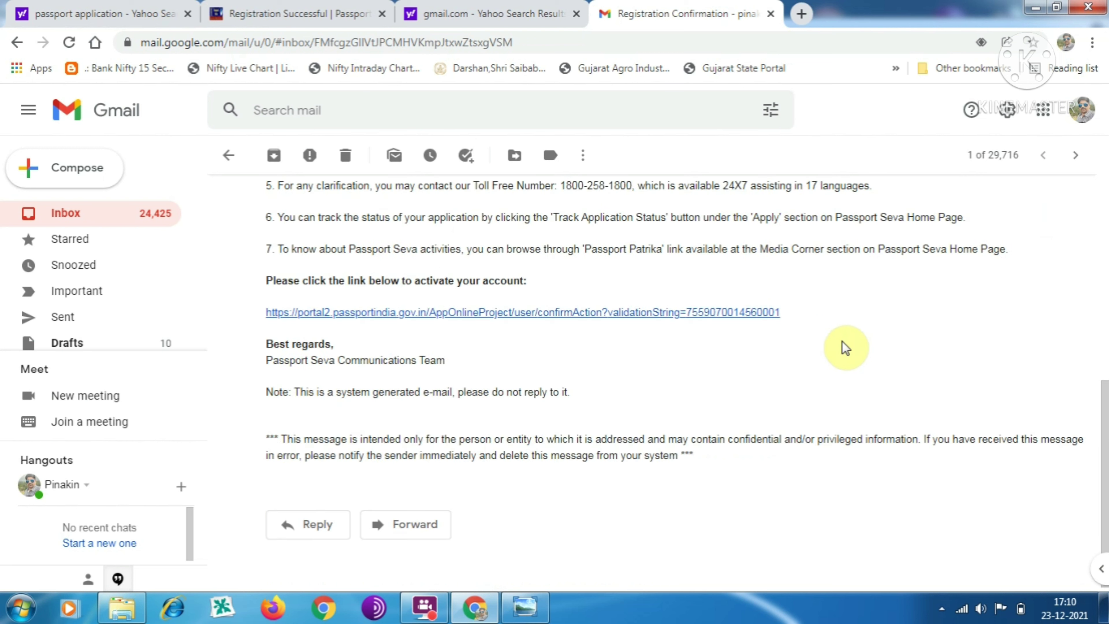
click(636, 313)
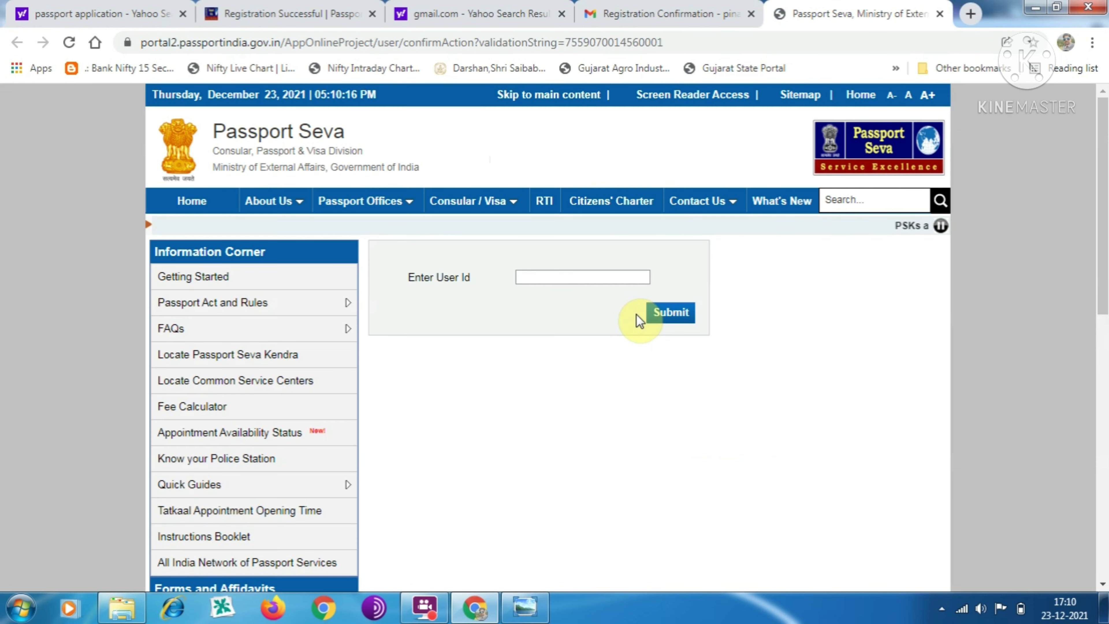
click(593, 280)
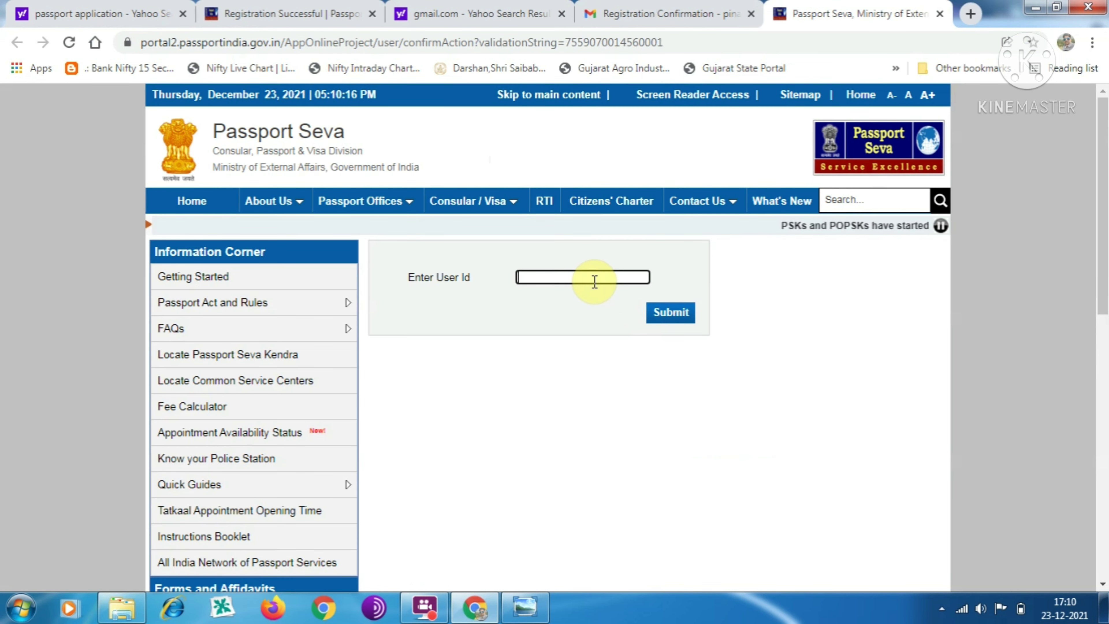
key(ctrl+v)
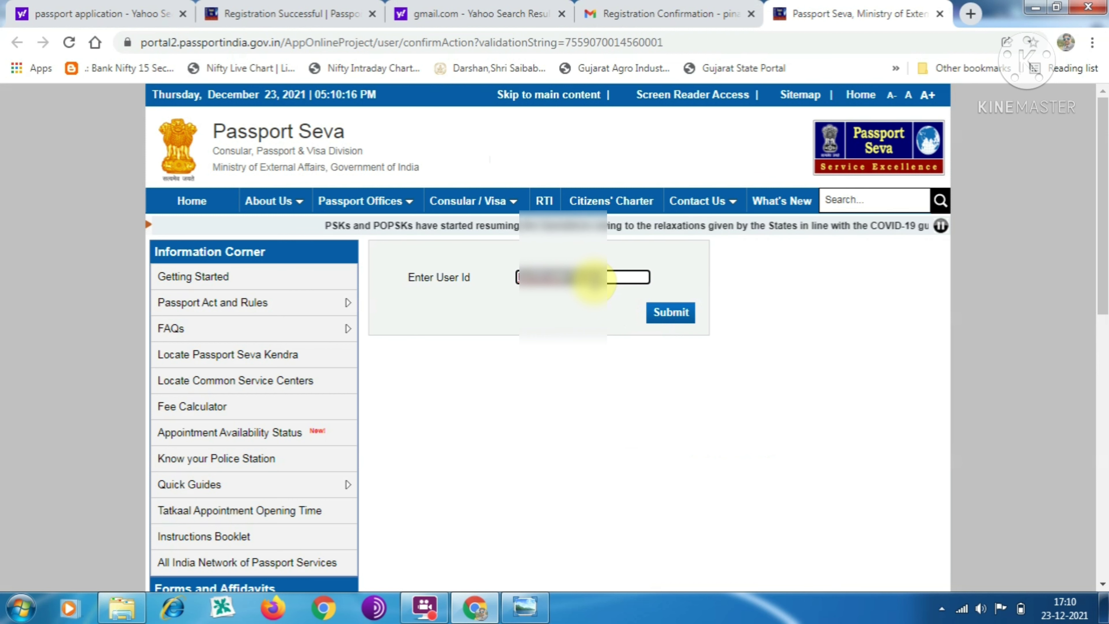
text(COM)
click(669, 313)
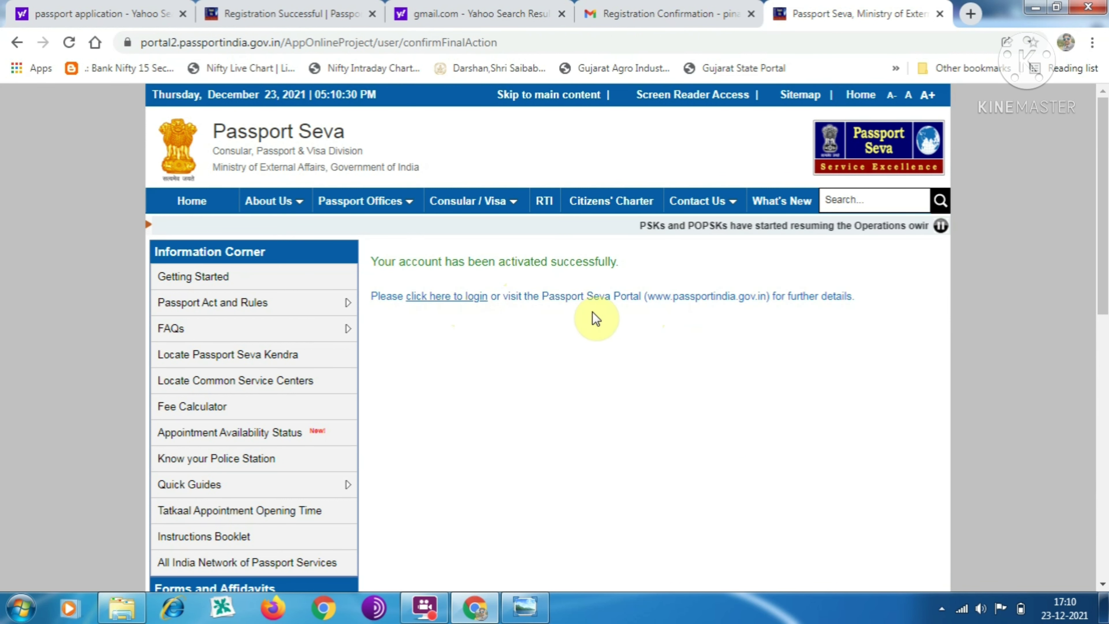
- Go to the login page and continue with the account's login ID
click(447, 300)
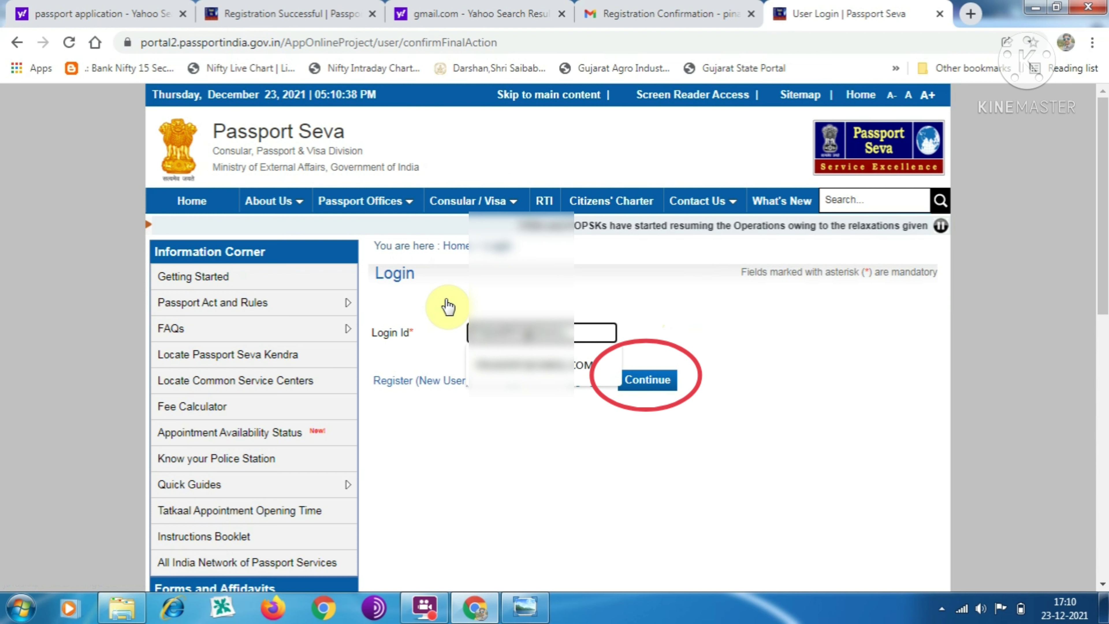
key(Down)
key(Return)
click(648, 381)
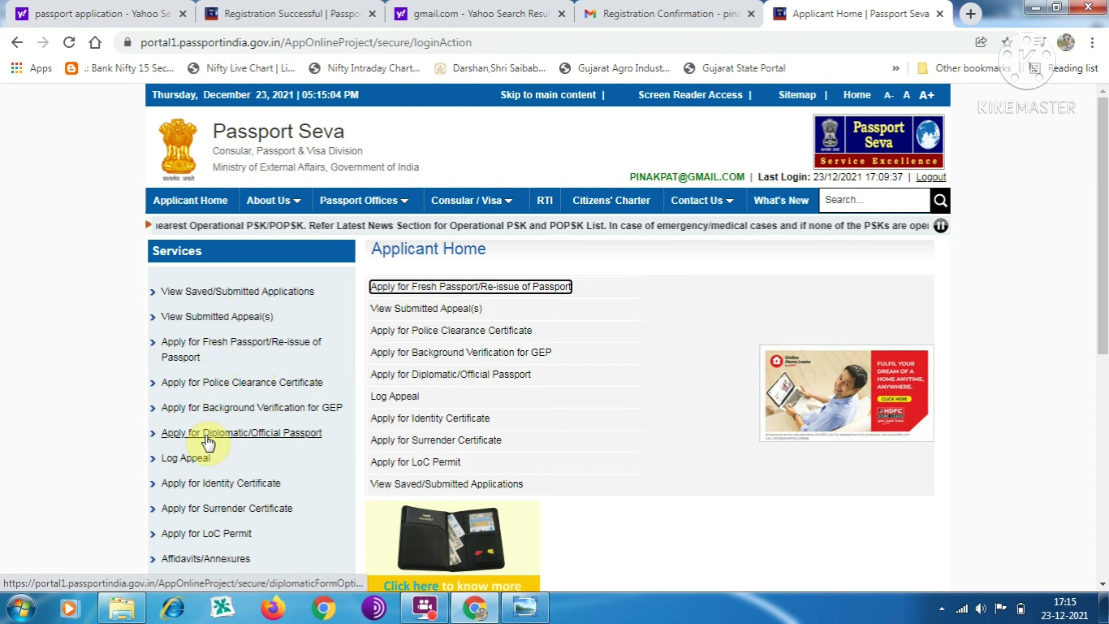
- Start a Fresh Passport/Re-issue of Passport application using the alternative of filling the form online
click(460, 287)
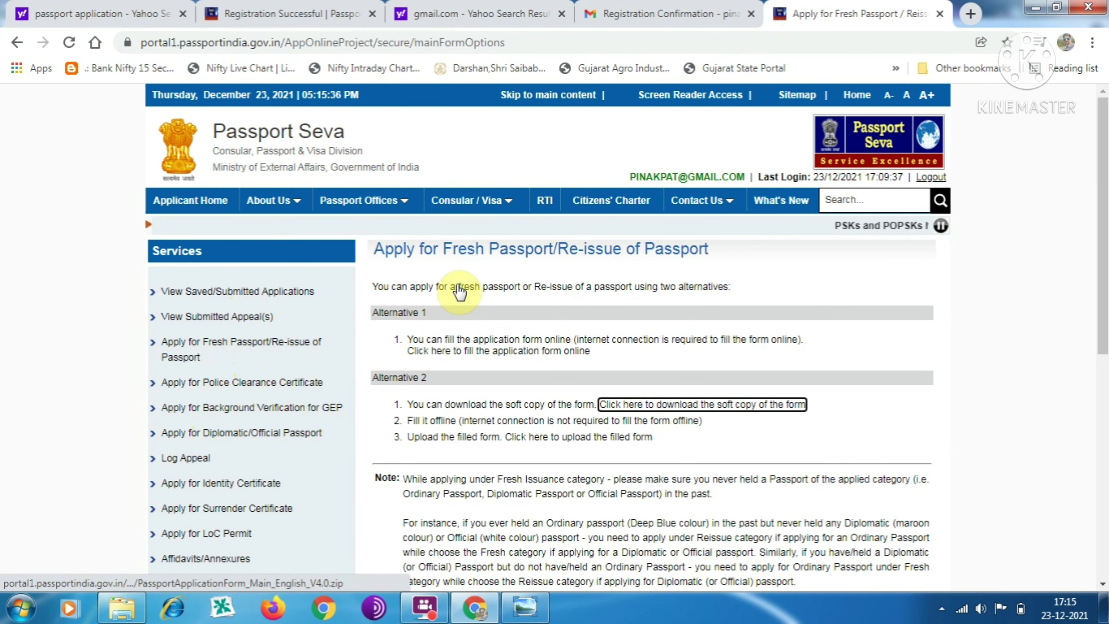
scroll(460, 289, down, 3)
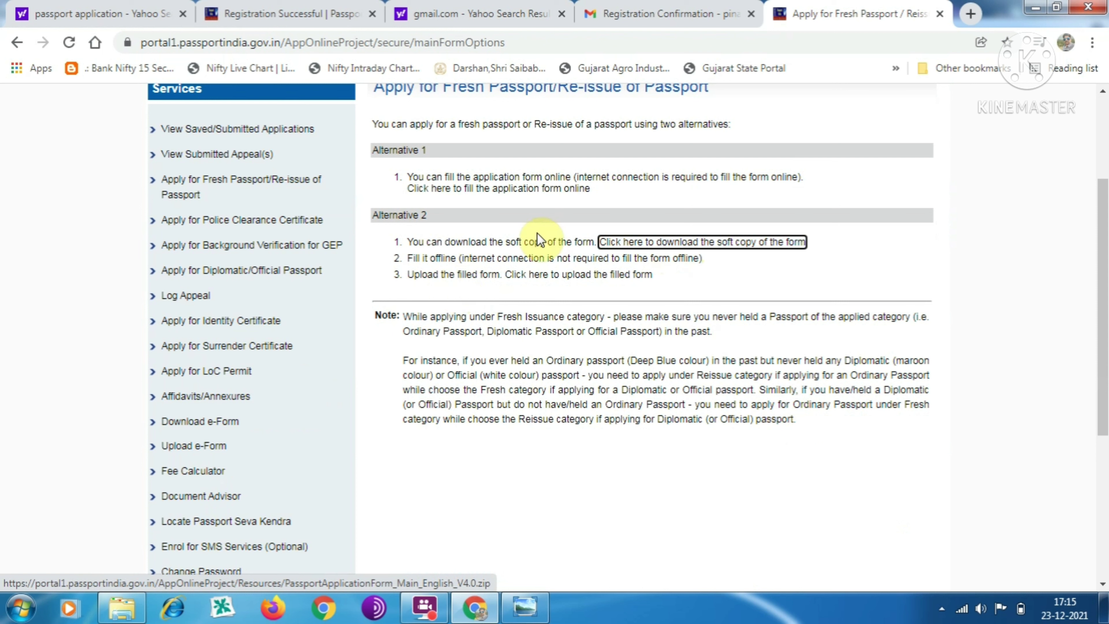
click(472, 189)
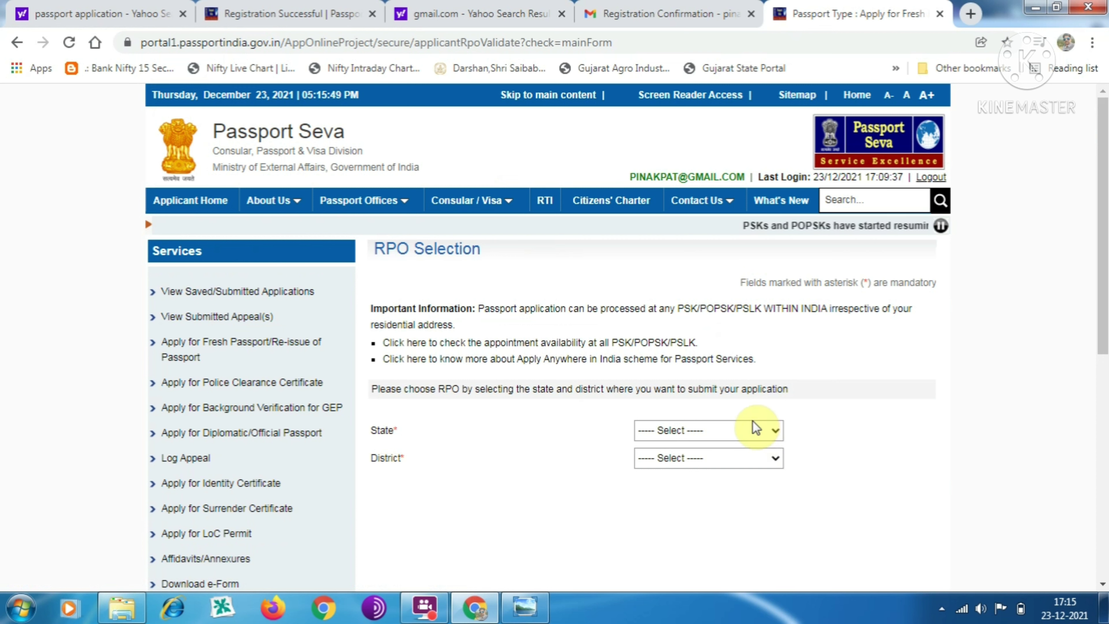
- Select Gujarat as the state and Navsari as the district for the RPO selection and continue
click(775, 430)
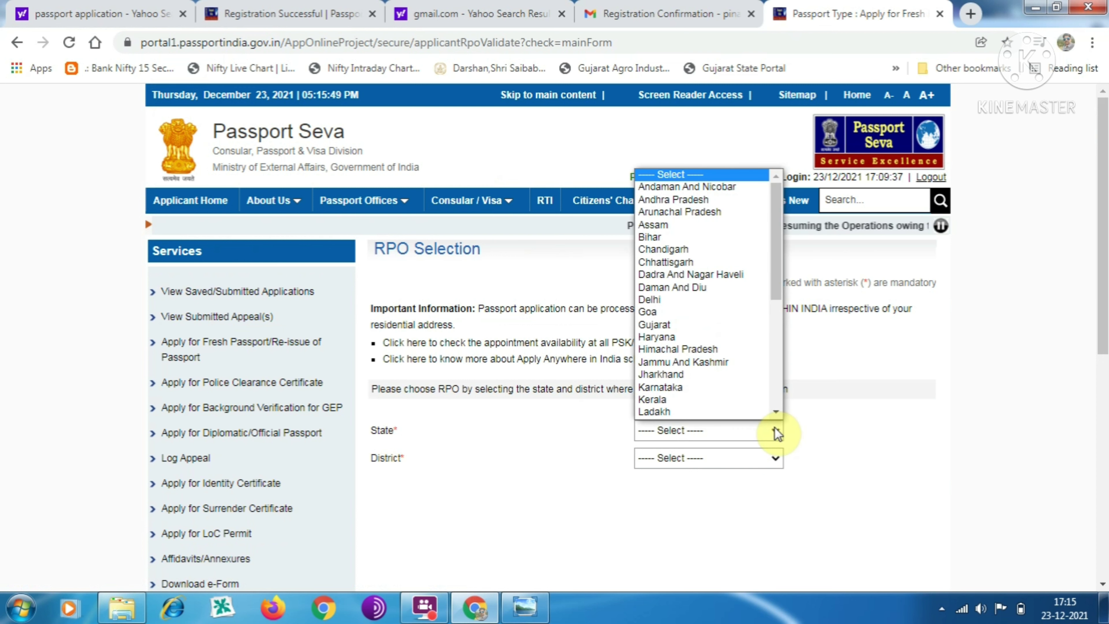
key(g)
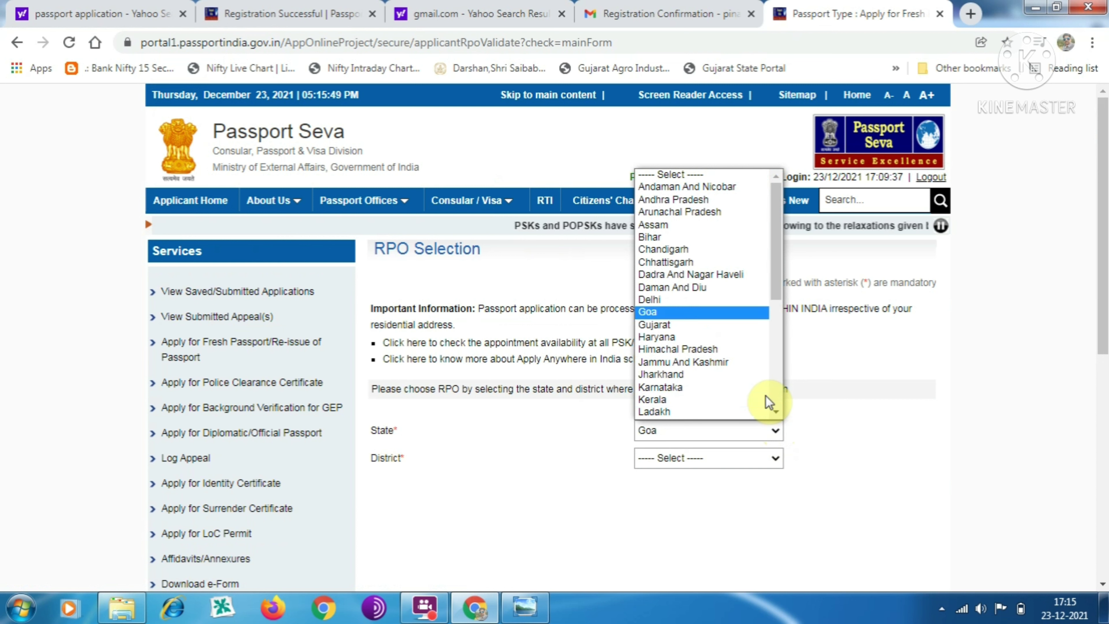
click(713, 324)
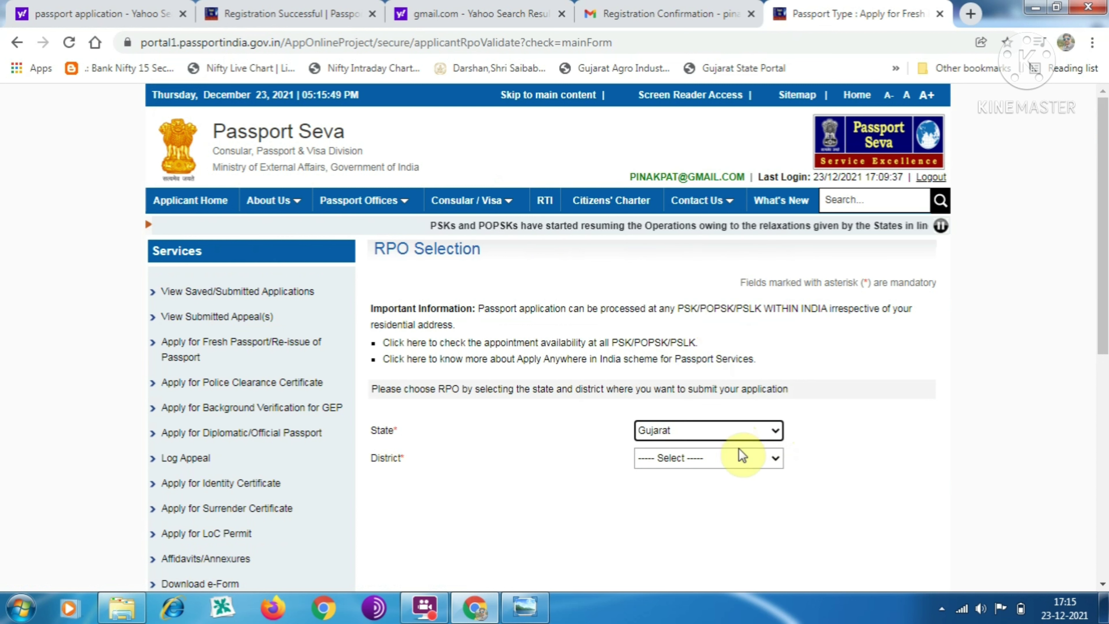
click(773, 458)
key(a)
key(Down)
key(Down)
key(Down)
key(Down)
key(Down)
key(Down)
key(Down)
key(Down)
key(Down)
key(Down)
key(Down)
key(Down)
key(Down)
key(Down)
key(Down)
key(Down)
key(Down)
key(Down)
key(Down)
key(Down)
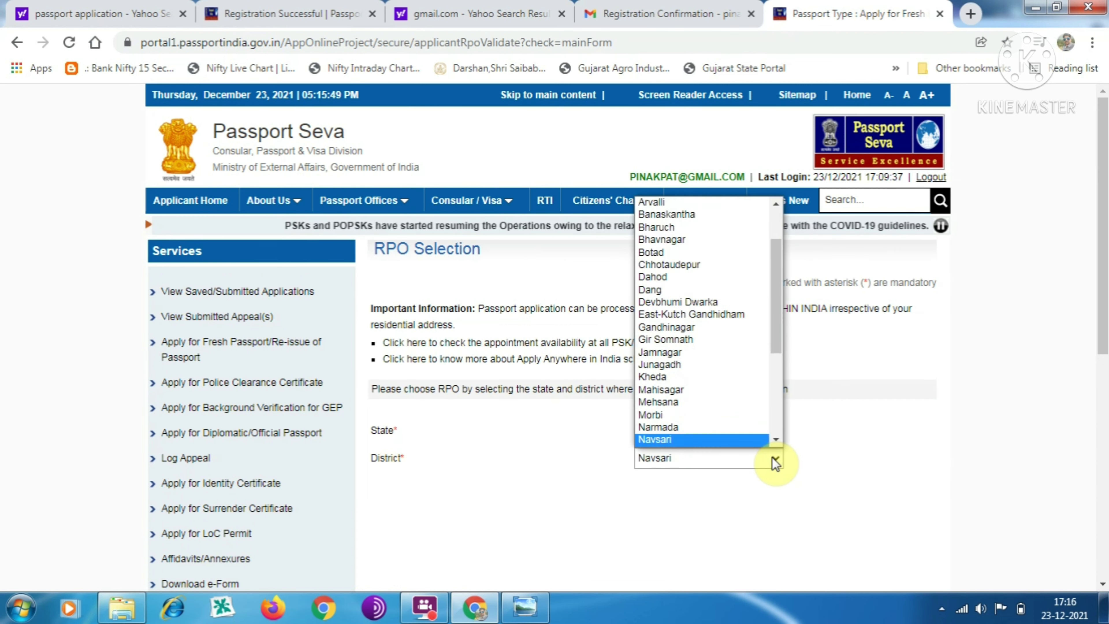
key(Up)
key(Return)
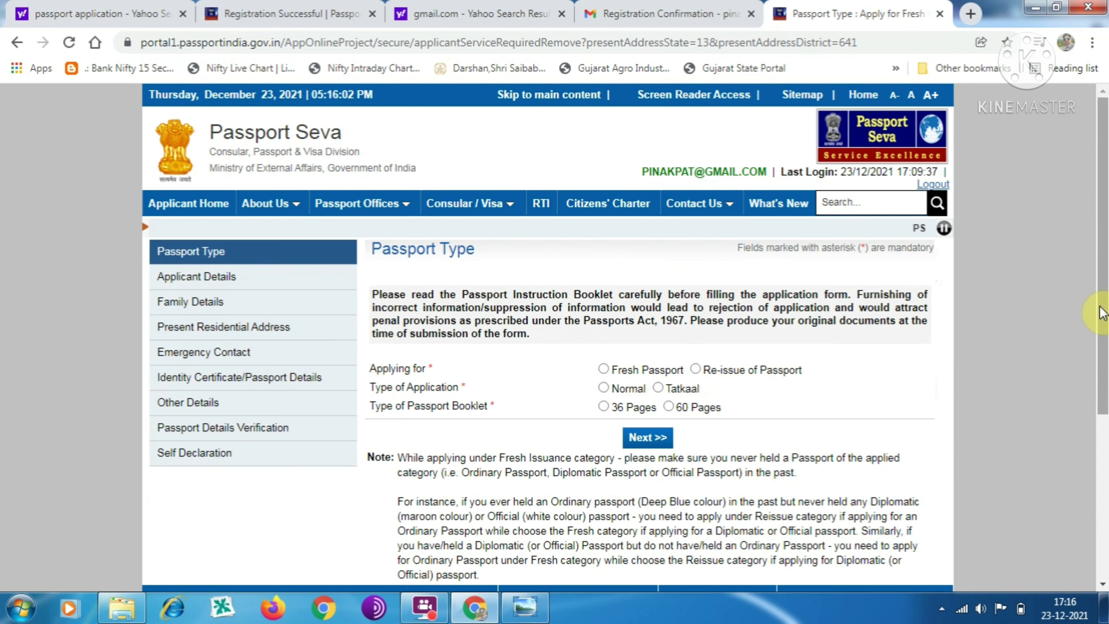
- Set the passport type to Fresh Passport, Normal application and 36 Pages booklet, and proceed to the applicant details
drag(1101, 313, 1102, 405)
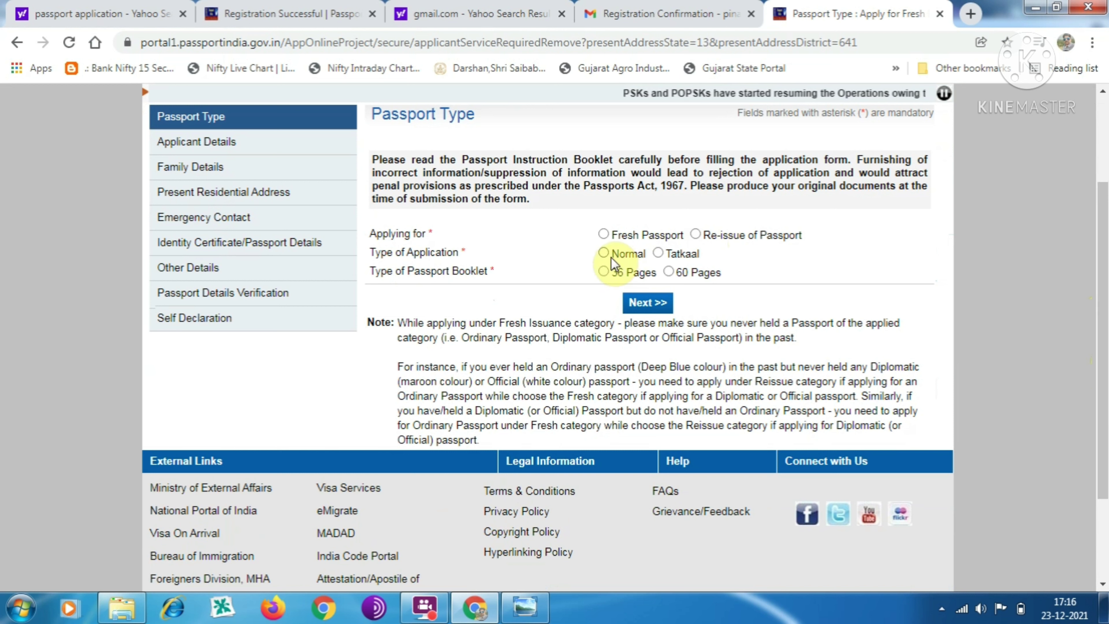
click(603, 234)
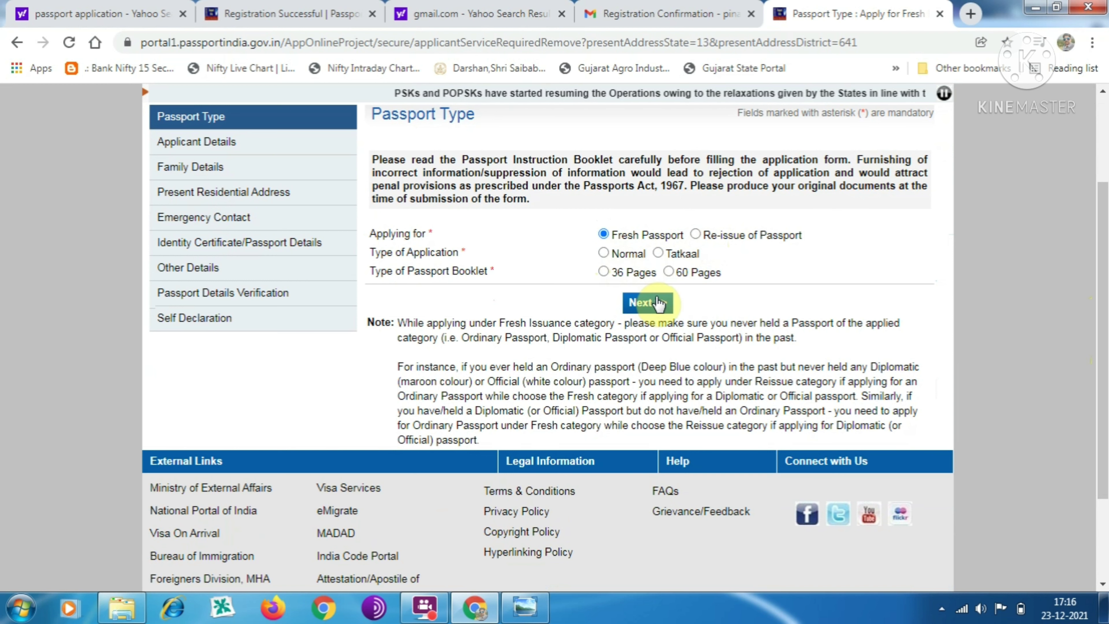
click(604, 253)
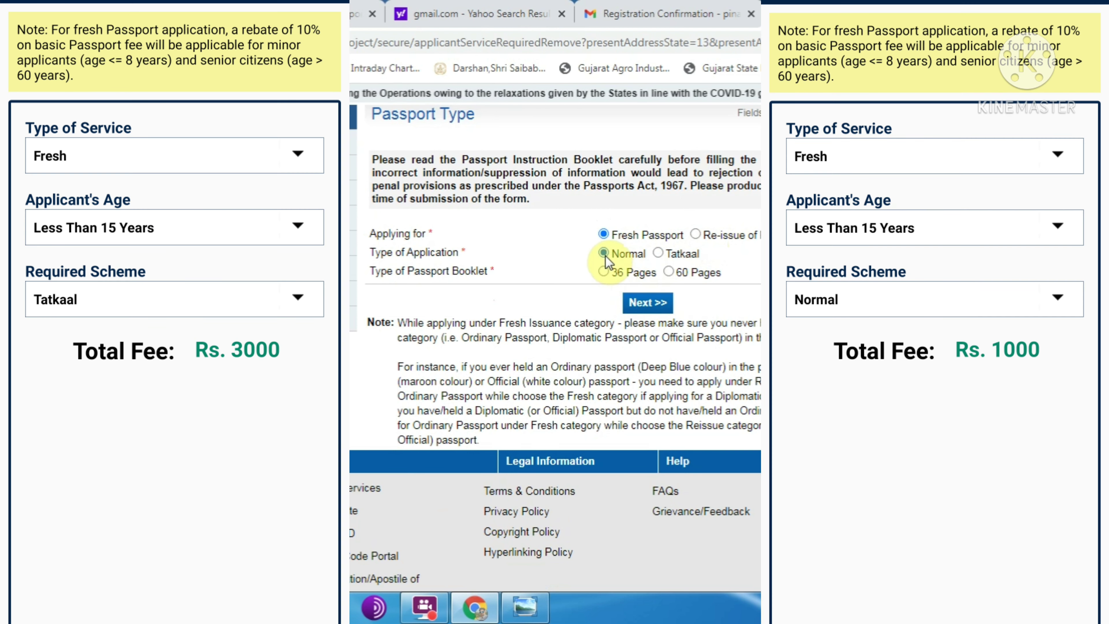
click(604, 271)
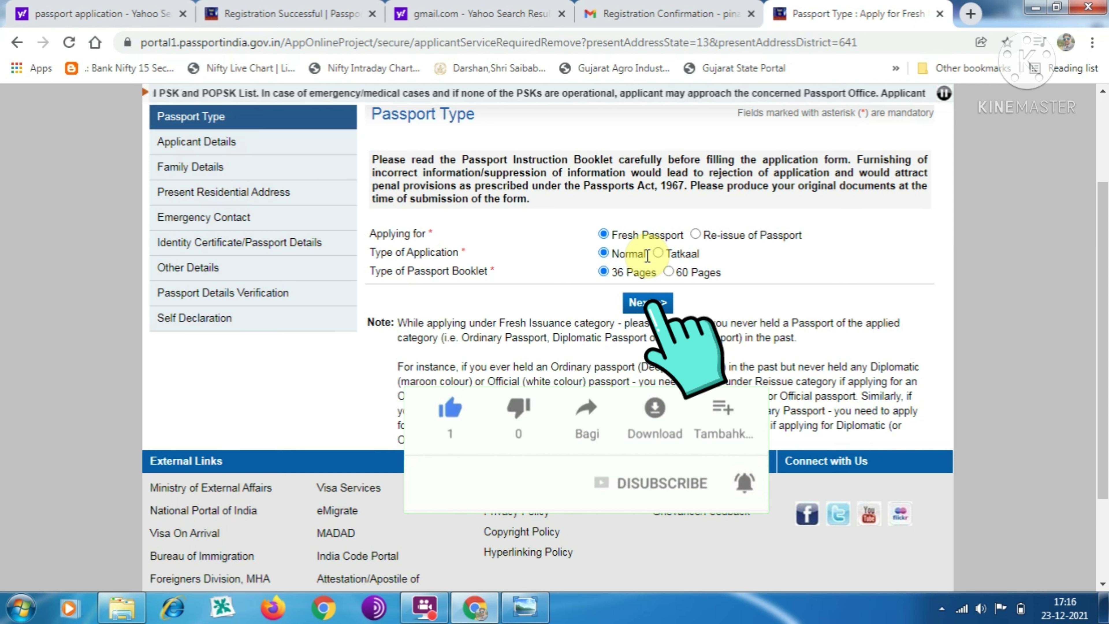
click(644, 303)
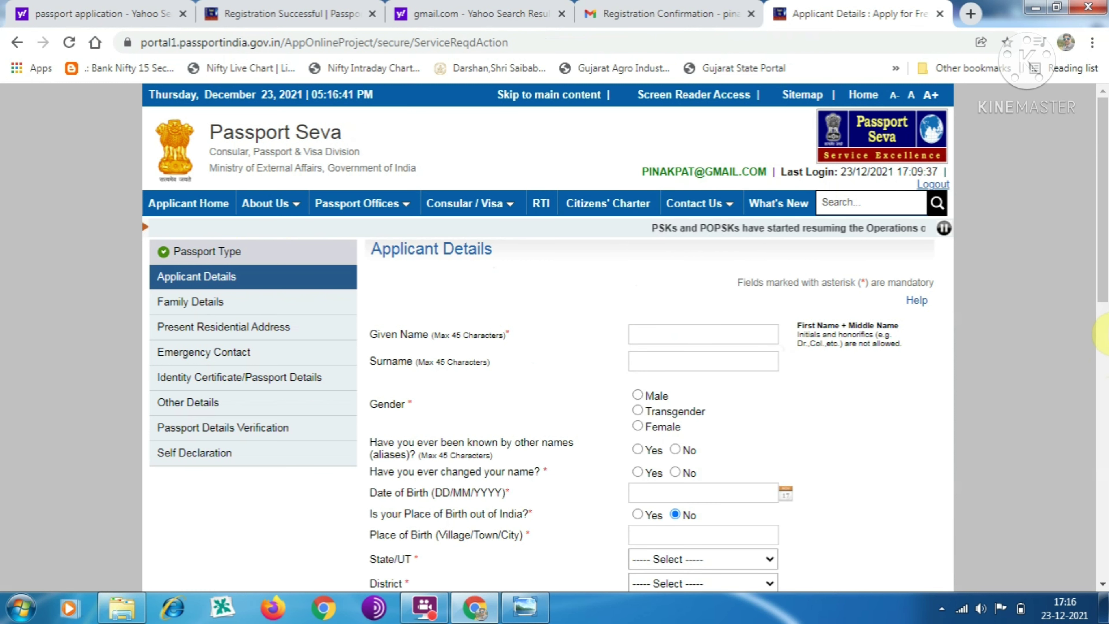
- Enter the applicant's given name and surname, select Female as gender, and answer No to the aliases and name-change questions
drag(1104, 282, 1105, 356)
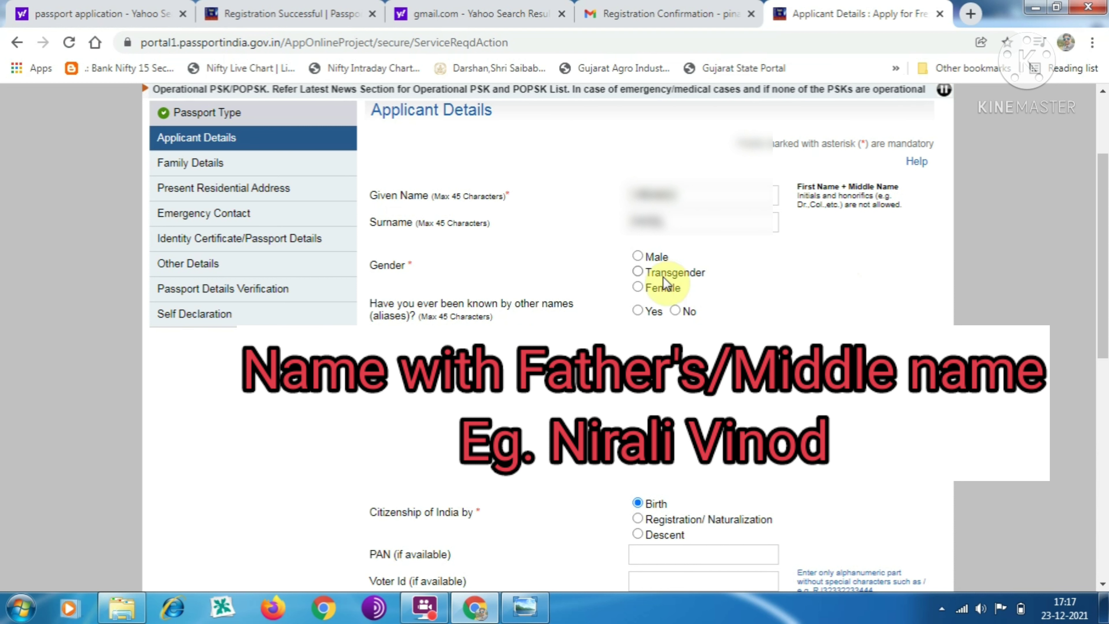
click(638, 288)
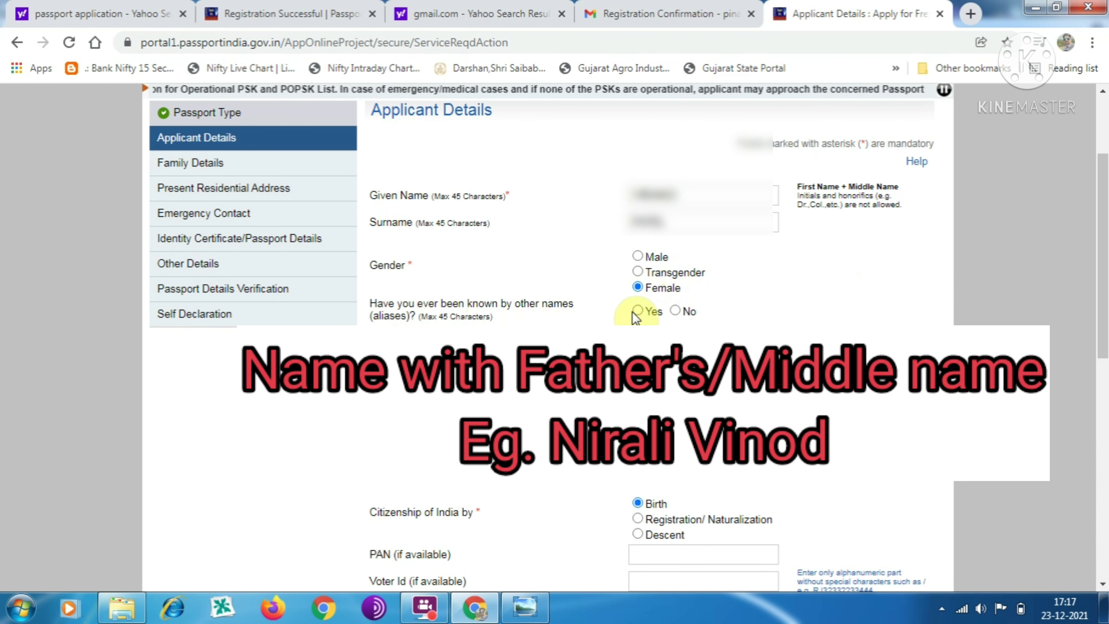
click(676, 310)
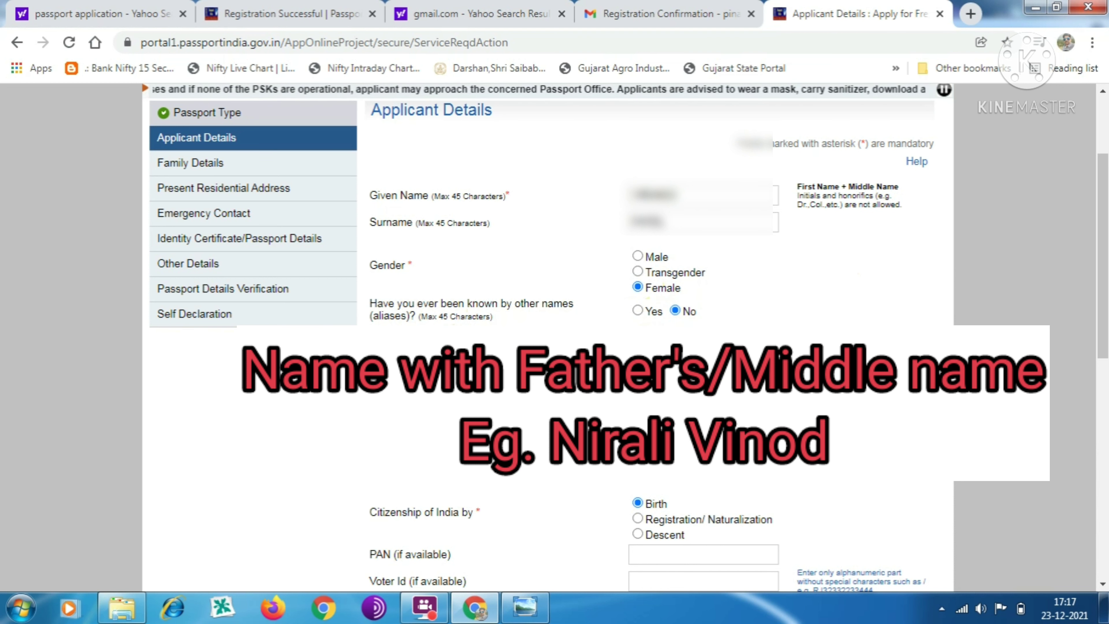
- Set the applicant's date of birth by picking the year, month and day from the calendar
click(787, 356)
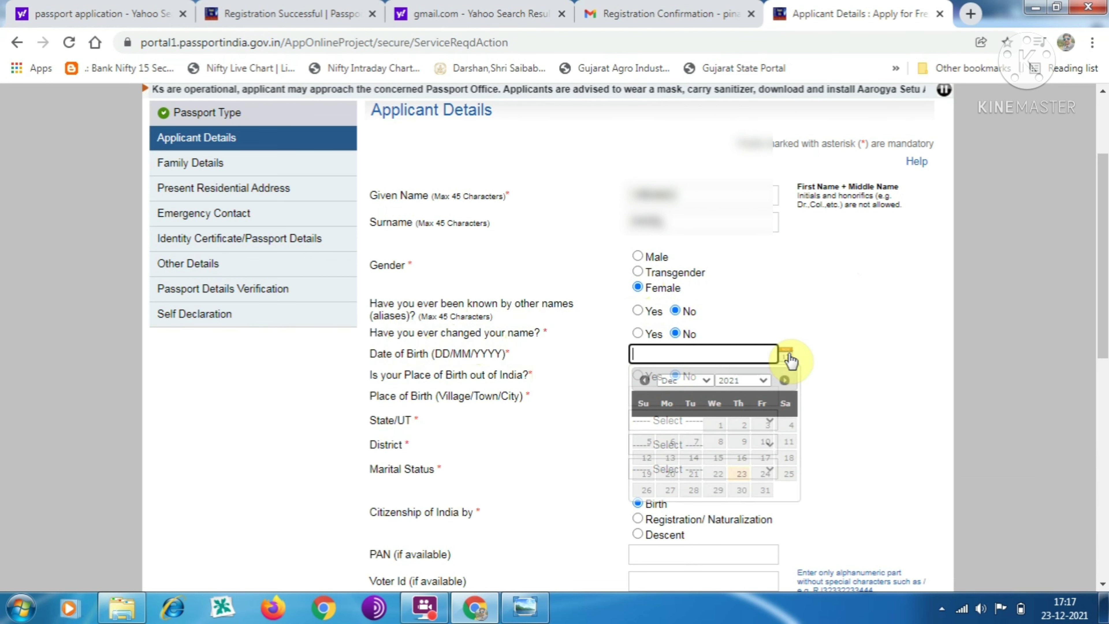
click(763, 381)
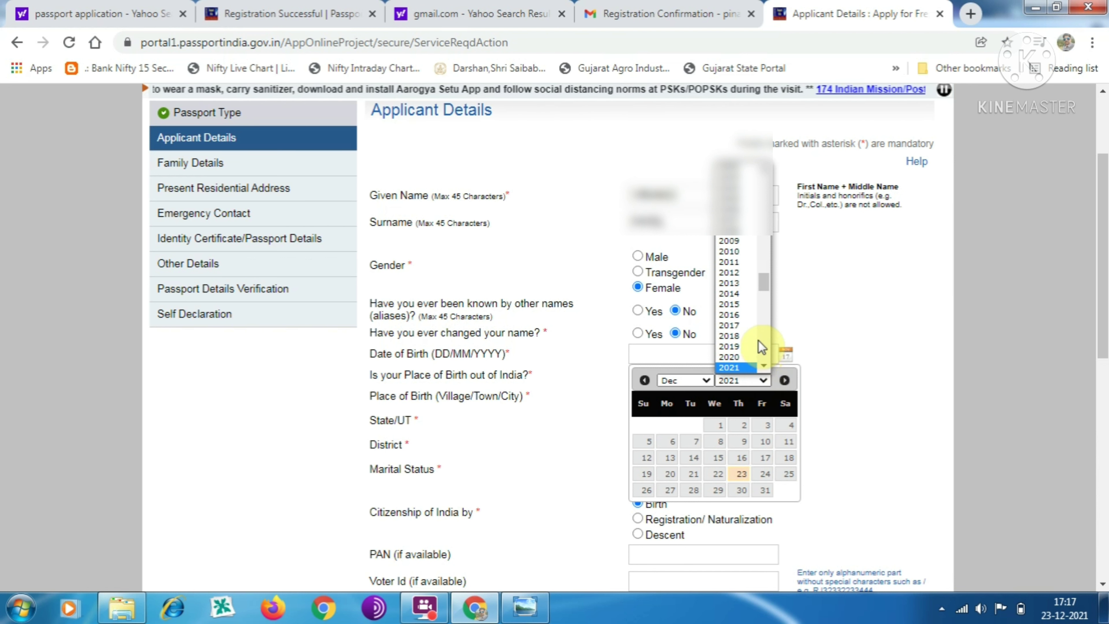
scroll(740, 354, down, 2)
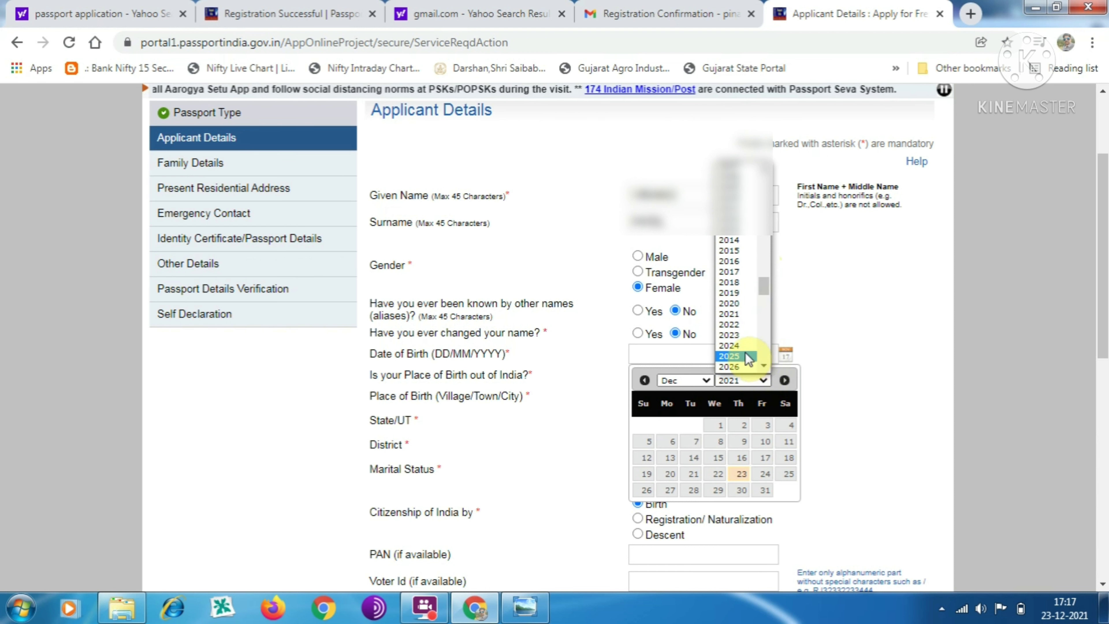
click(737, 304)
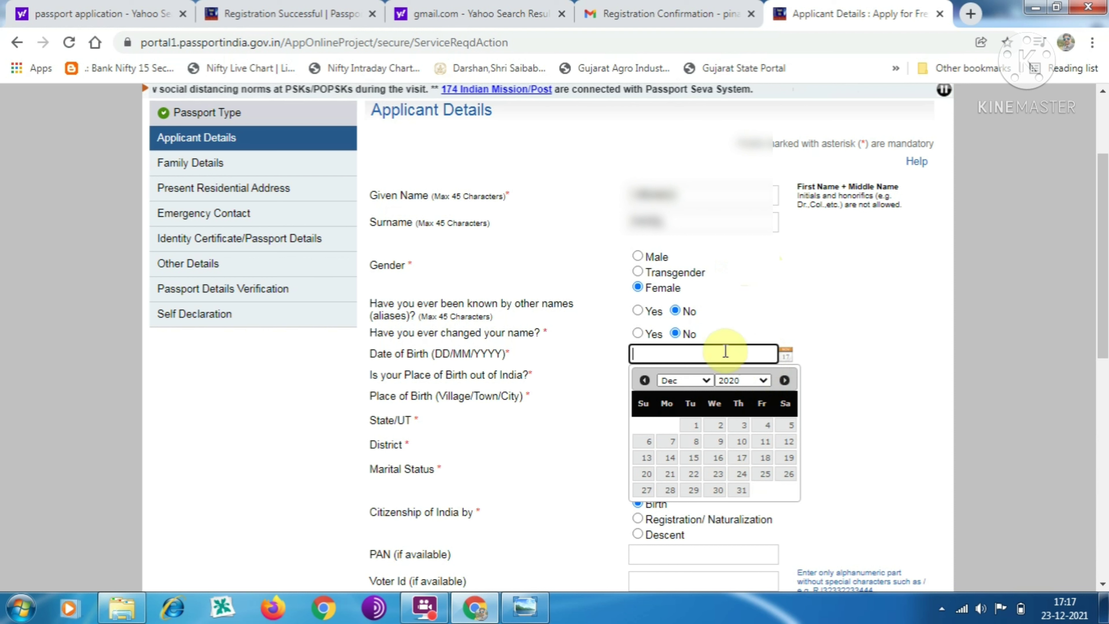
click(705, 382)
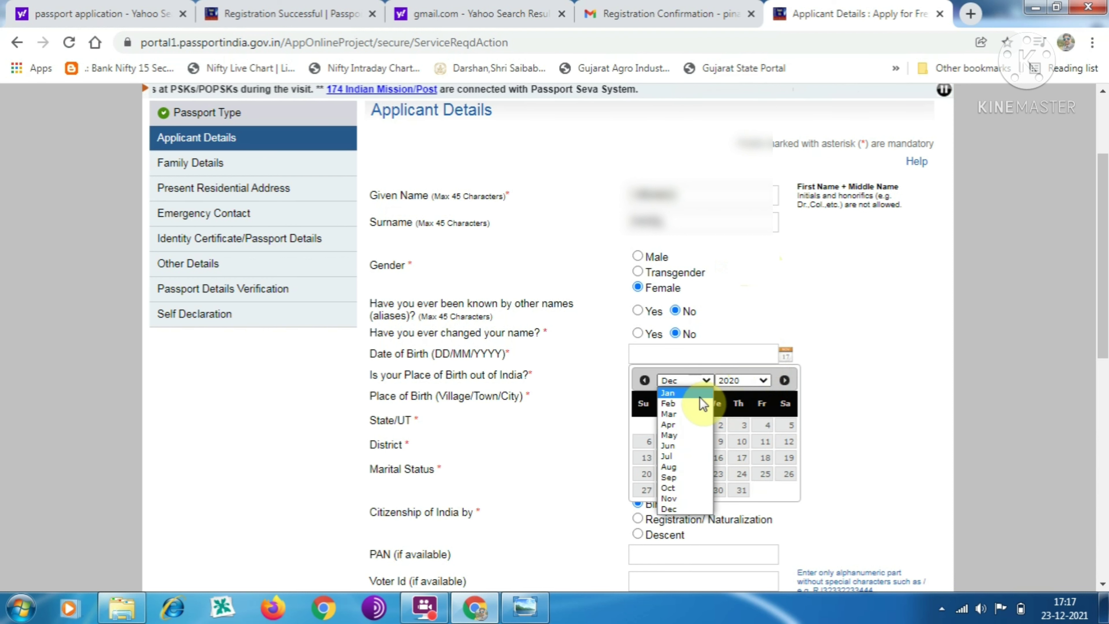
click(687, 458)
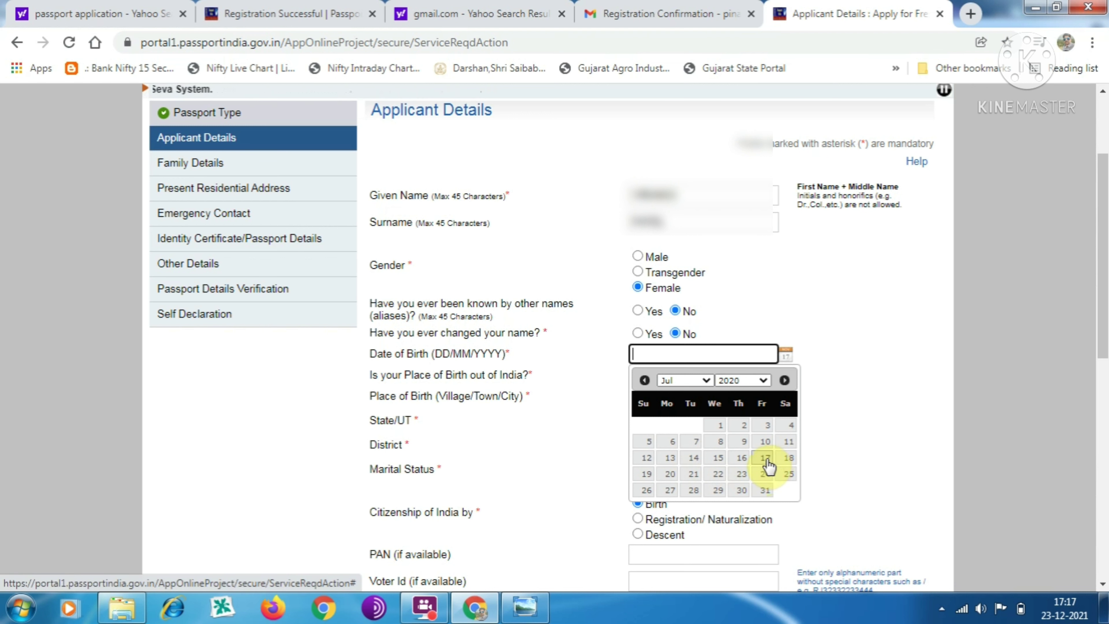
click(742, 459)
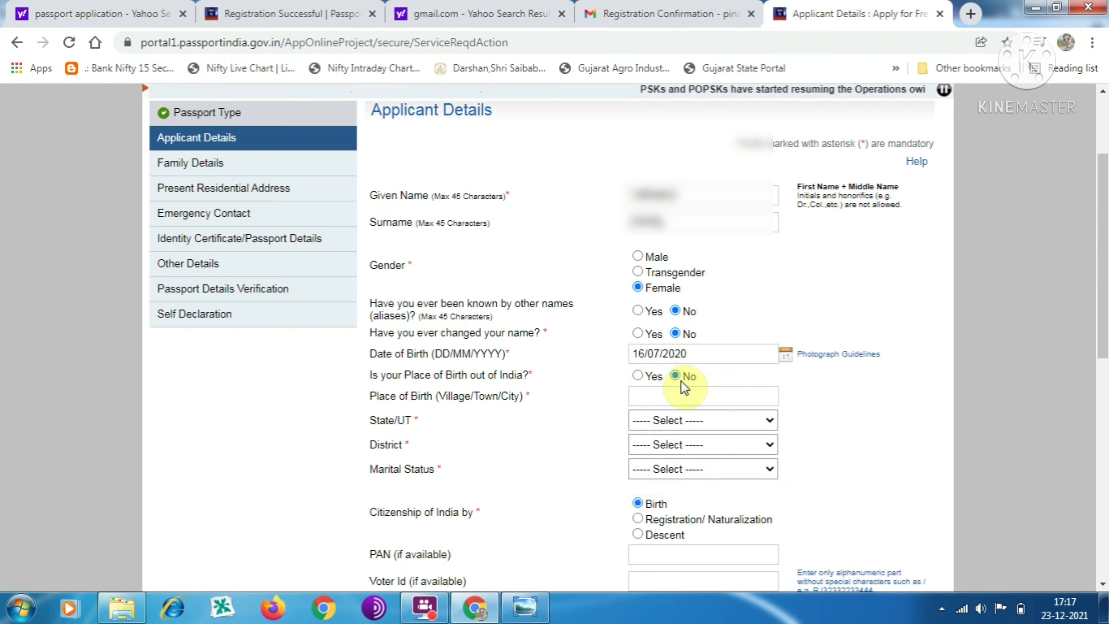
- Enter the applicant's place of birth and choose Gujarat as its state along with the matching birth district
click(669, 395)
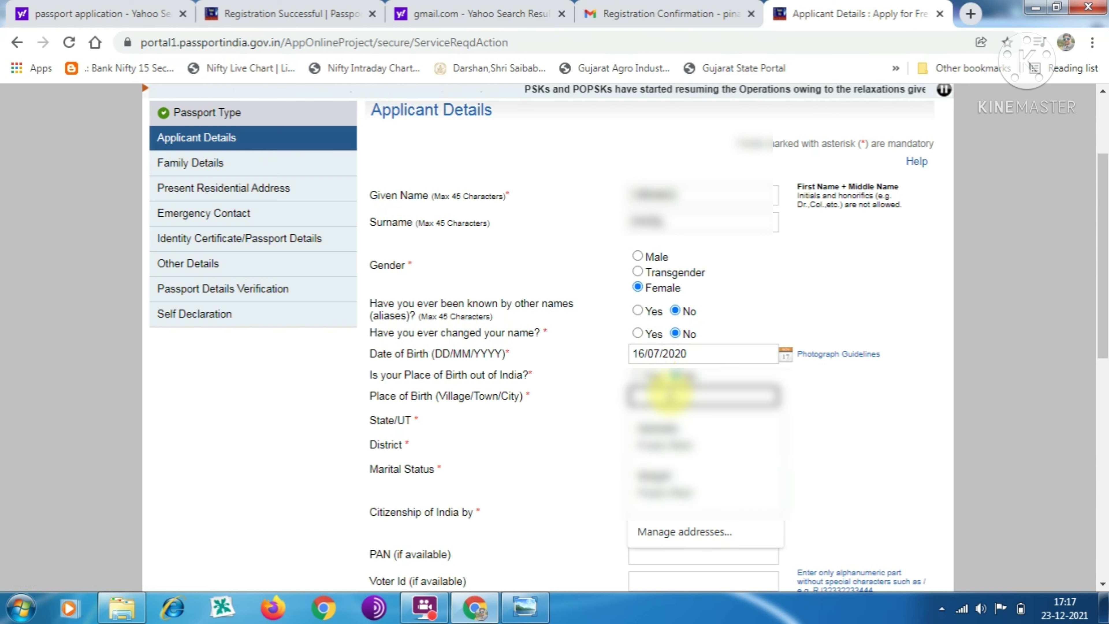
click(818, 404)
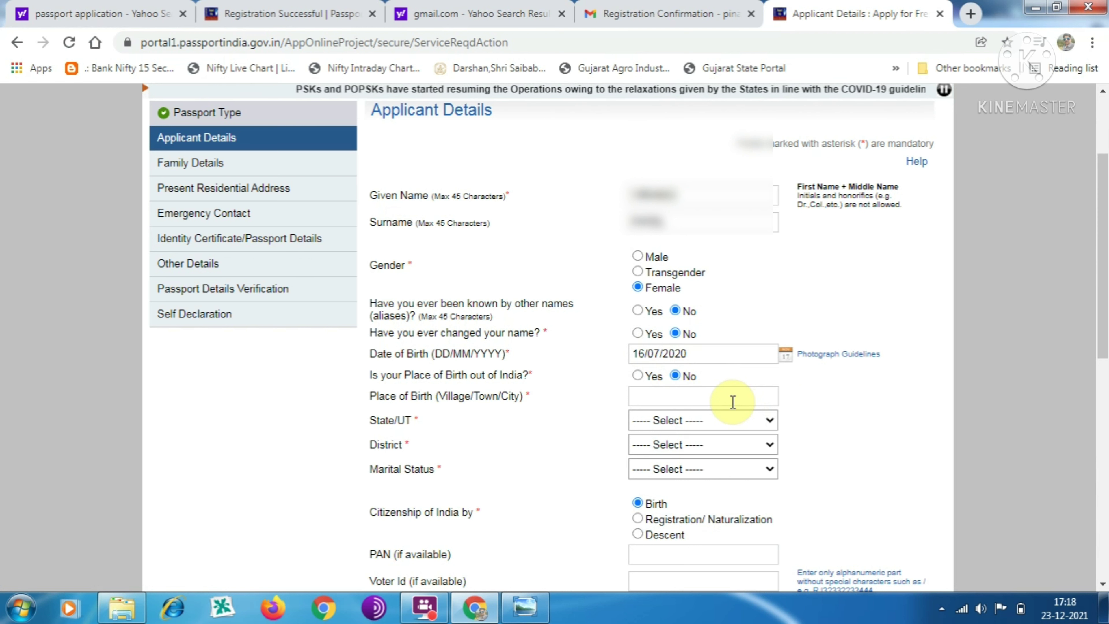
click(733, 402)
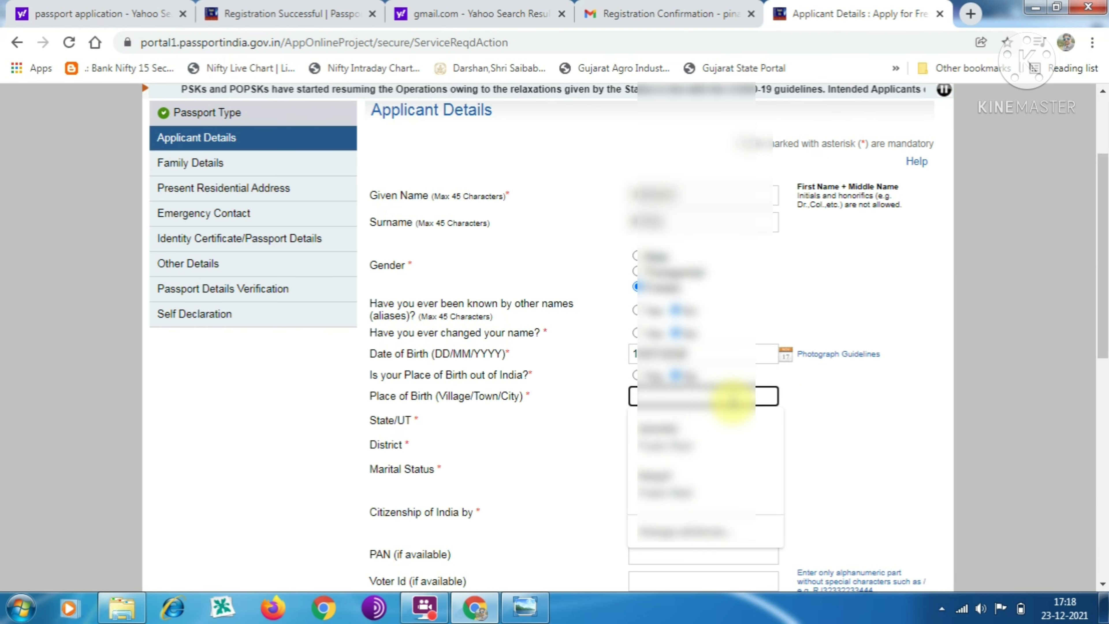
text(V)
click(875, 429)
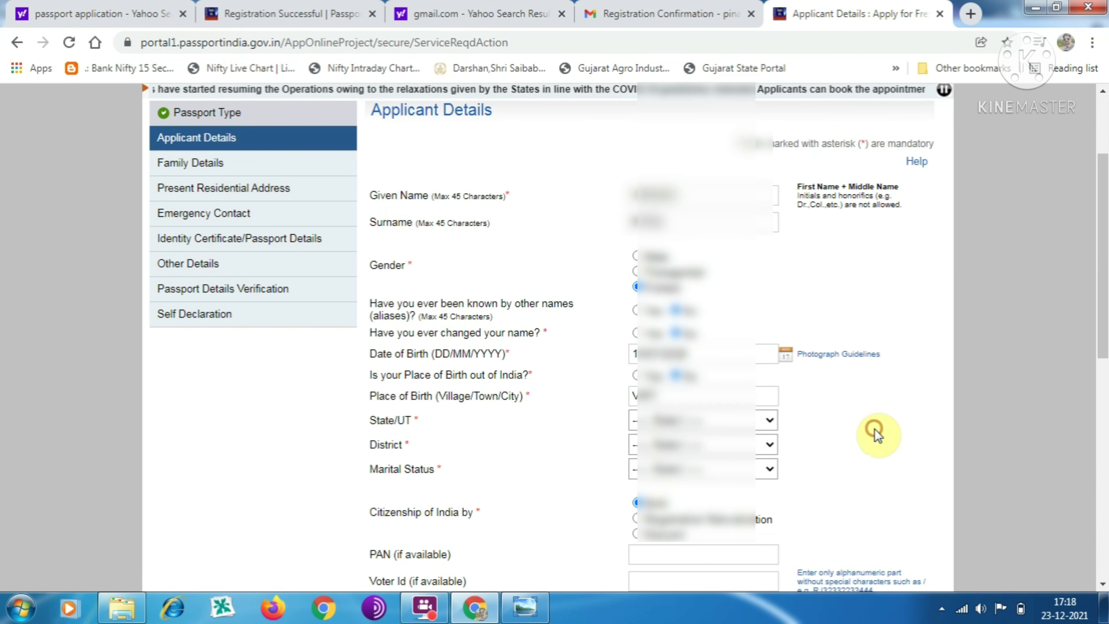
click(770, 420)
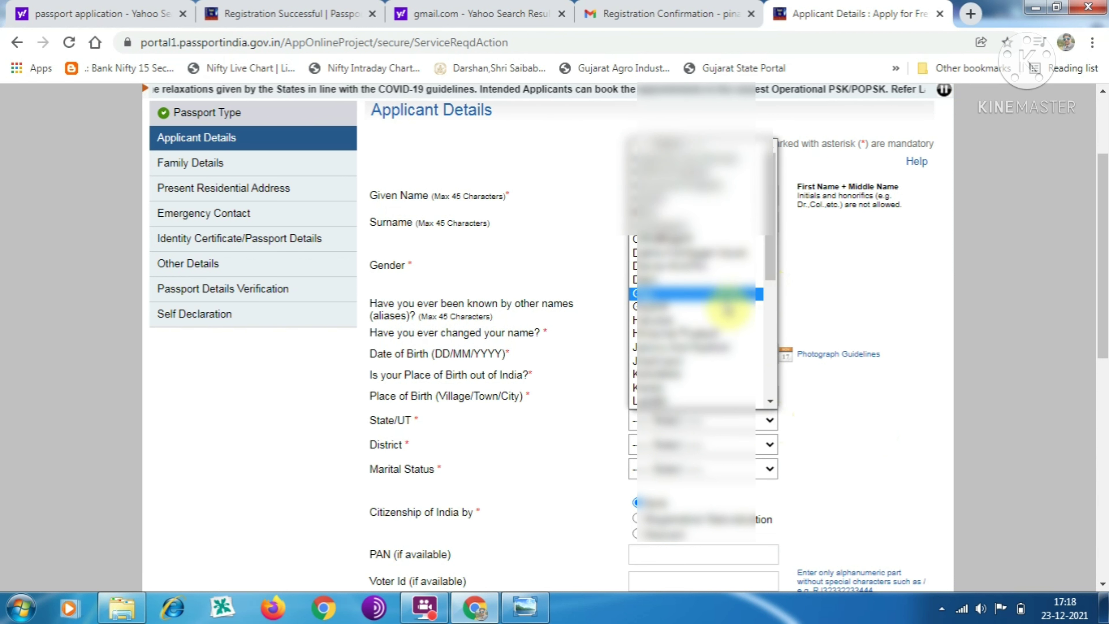
click(725, 308)
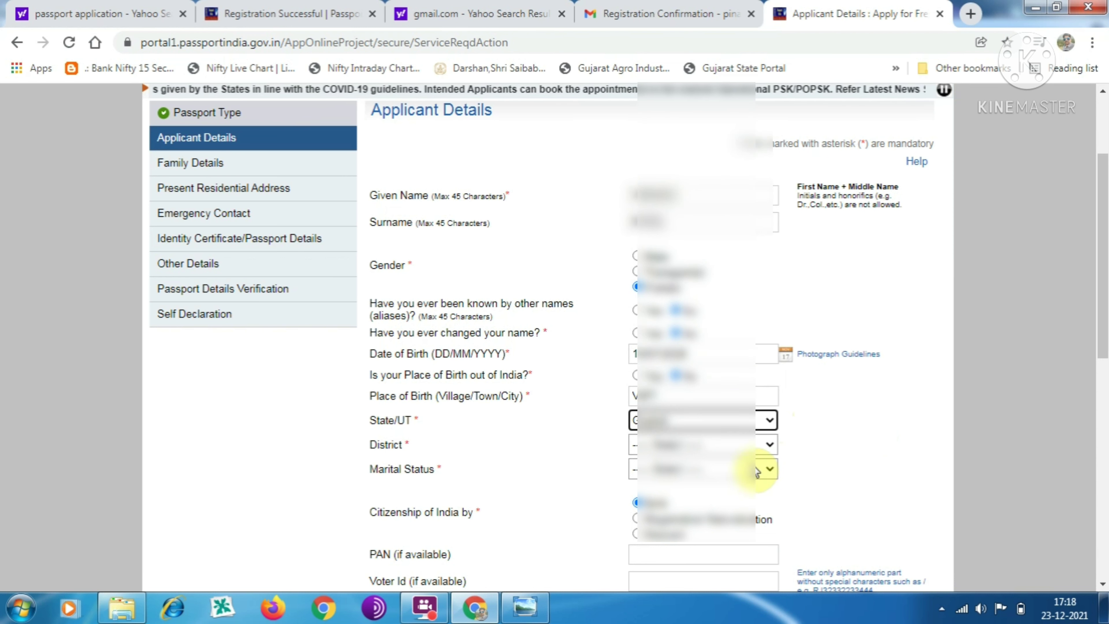
click(770, 445)
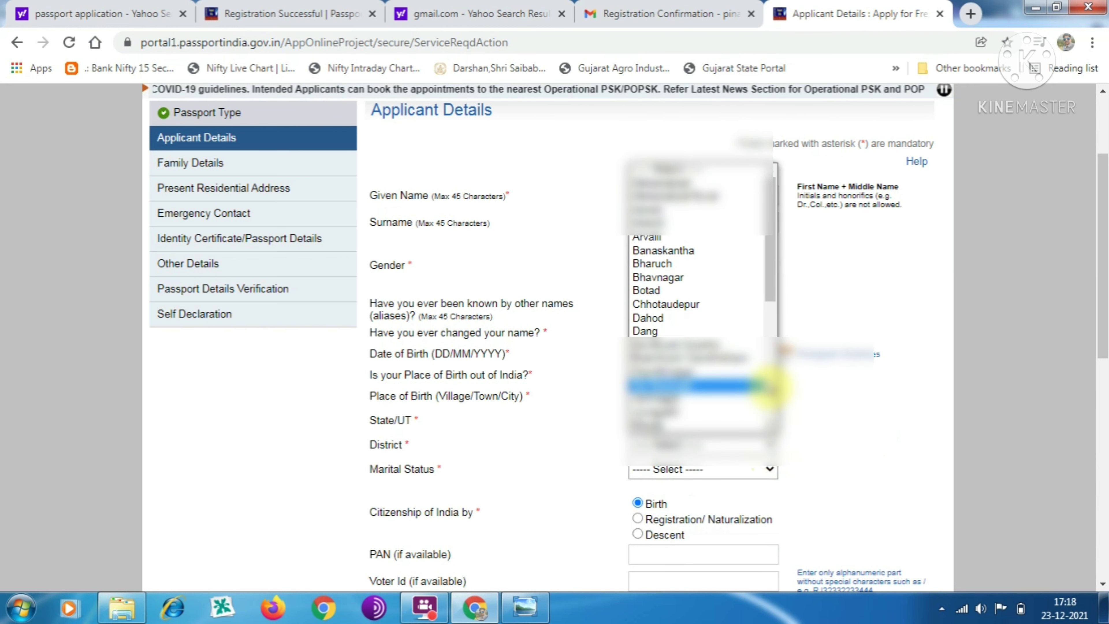
drag(770, 295, 770, 417)
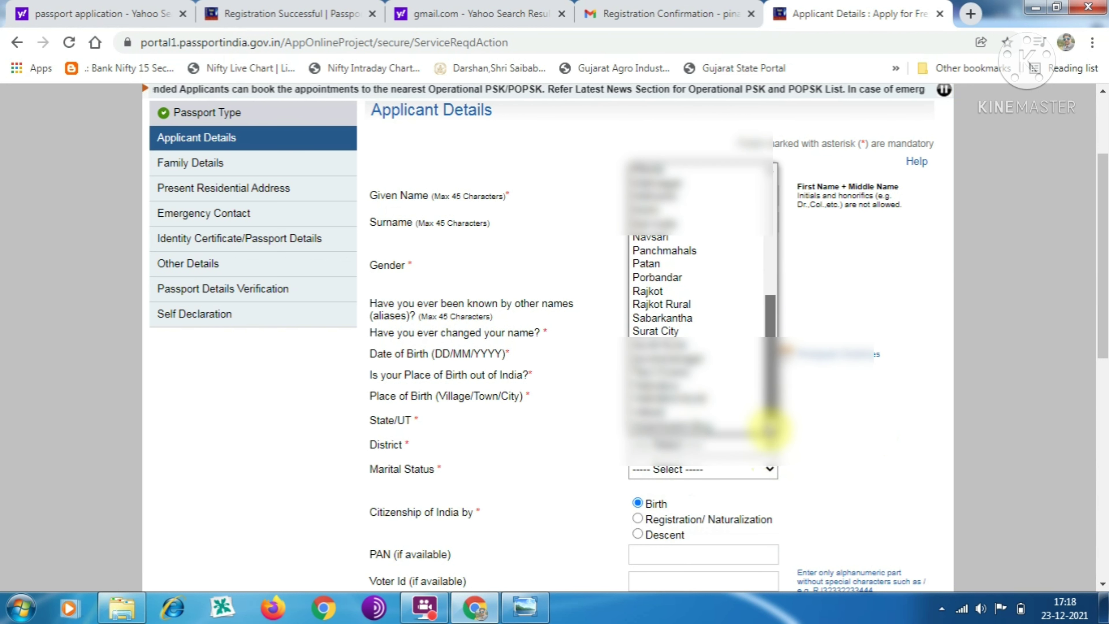
click(725, 427)
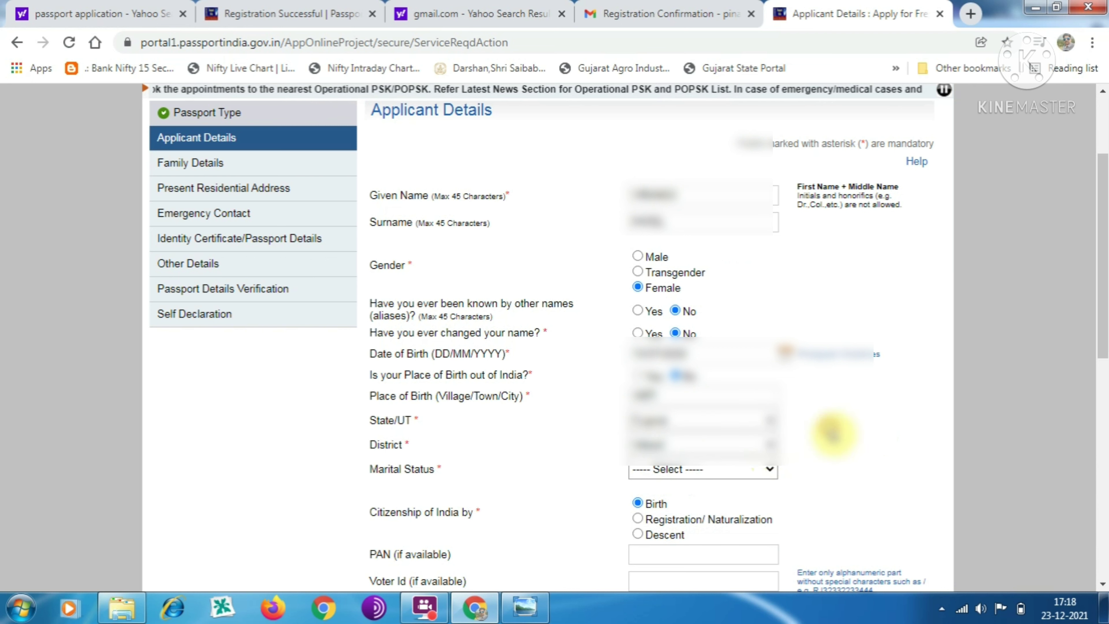
- Set the marital status to Single and the employment type to Others
click(771, 469)
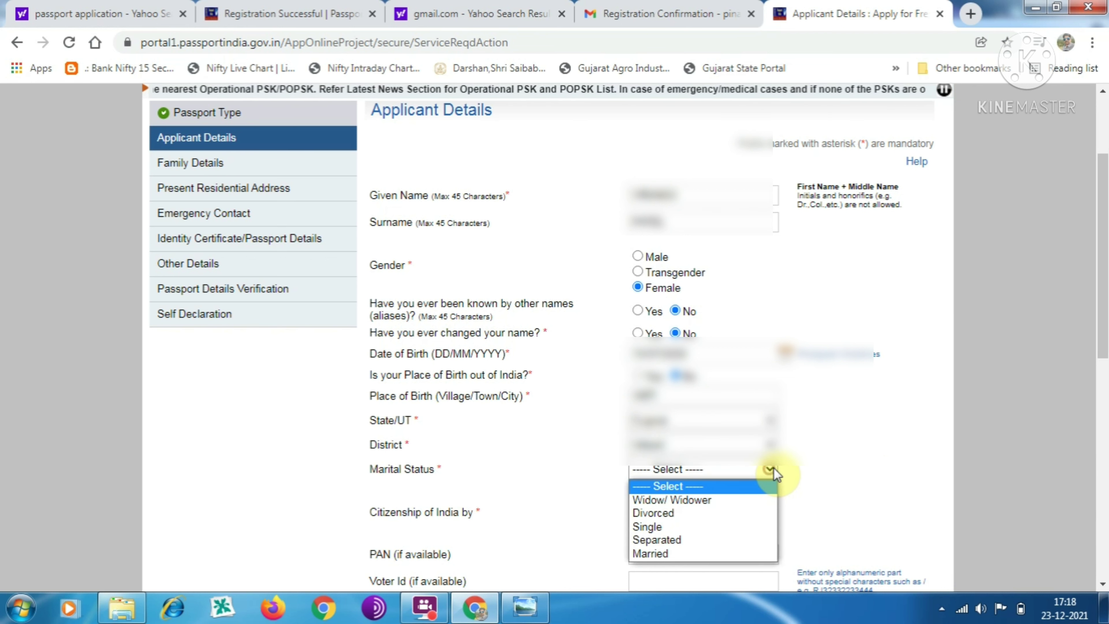
click(725, 527)
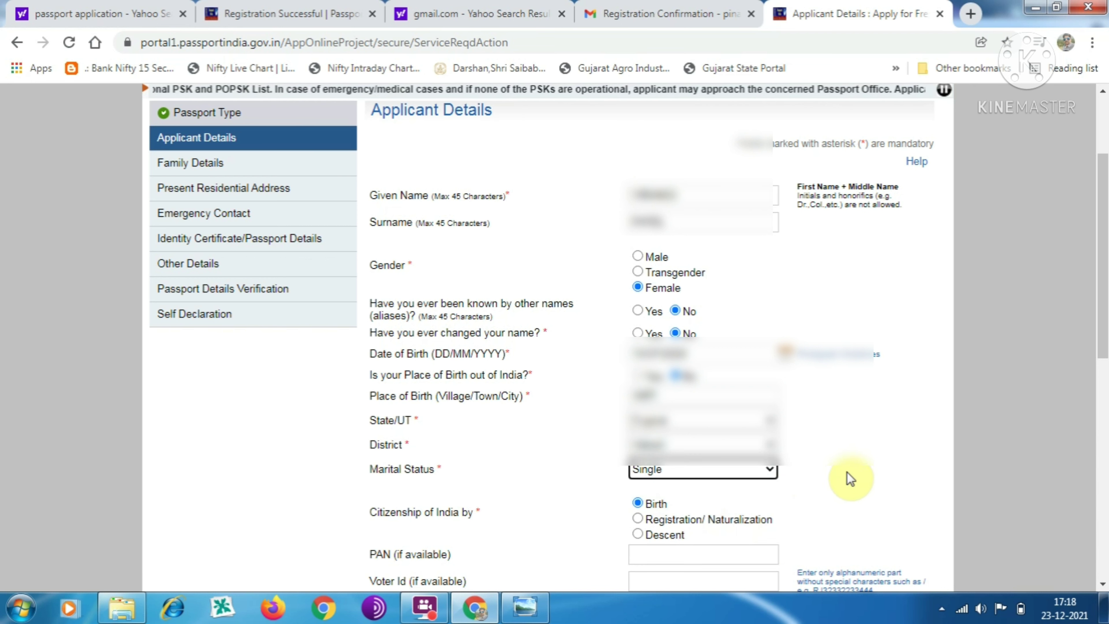
drag(1103, 350, 1099, 450)
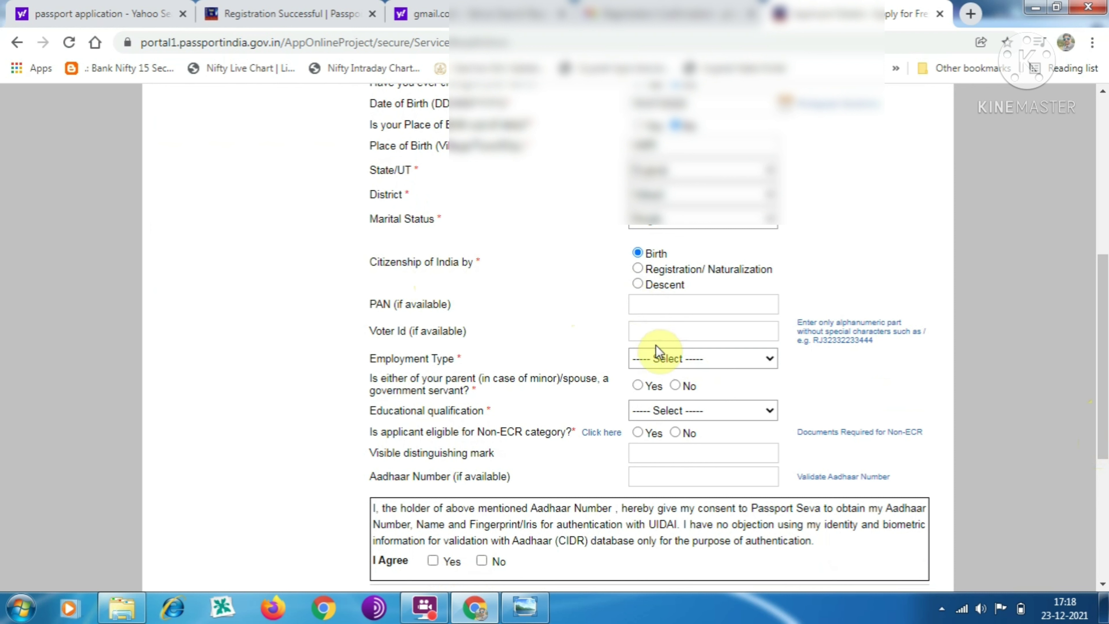
click(769, 361)
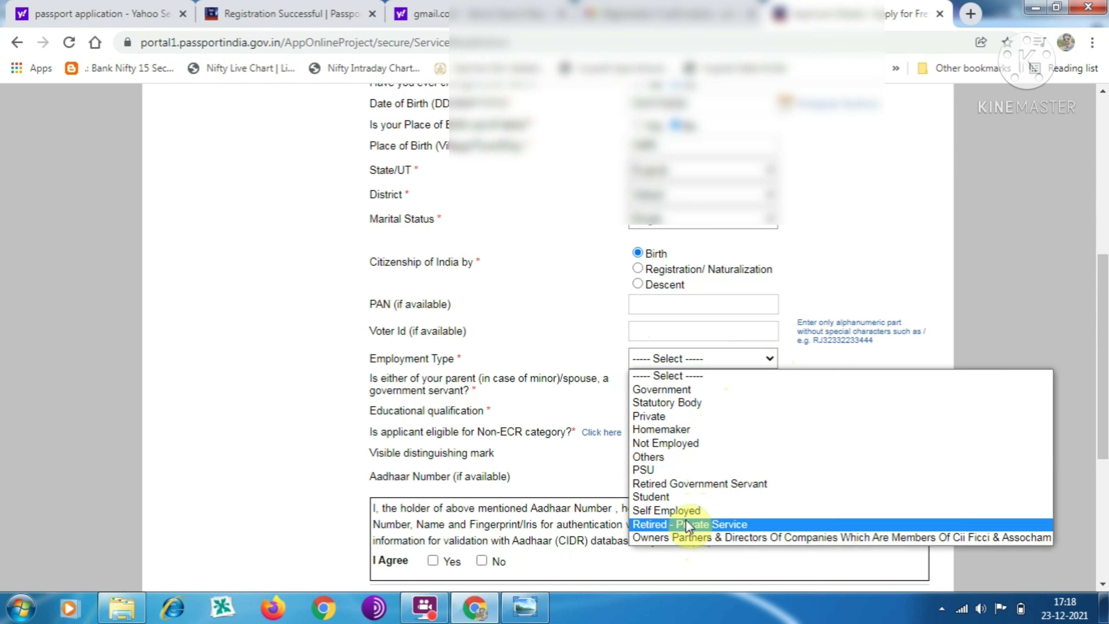
click(679, 460)
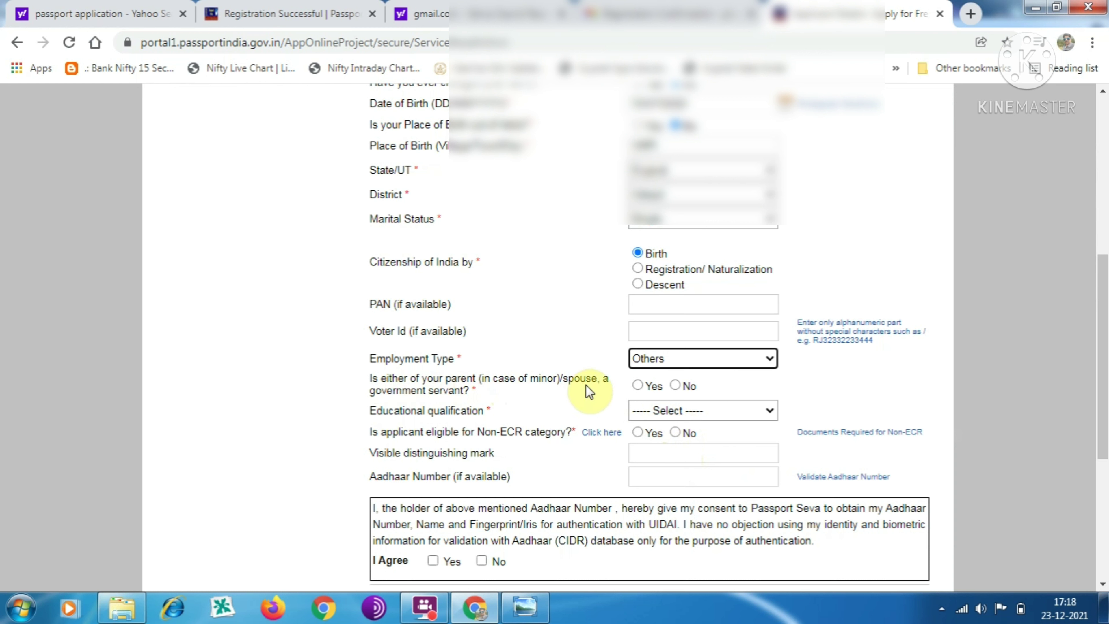
- Answer No to having a government servant parent or spouse and set the educational qualification to 7th Pass Or Less
click(676, 386)
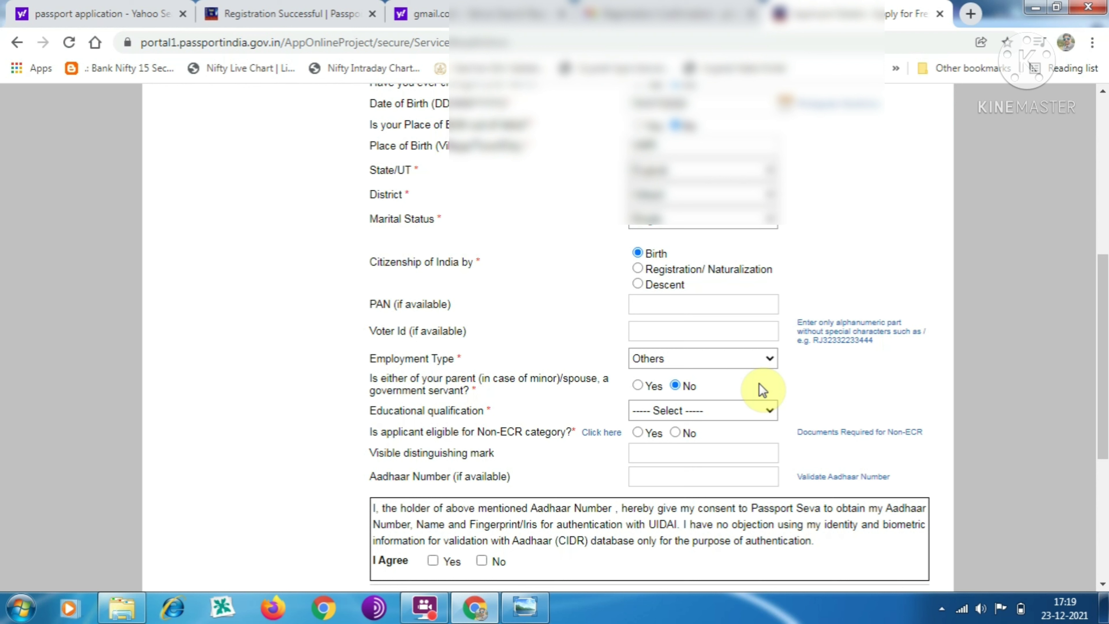
click(773, 410)
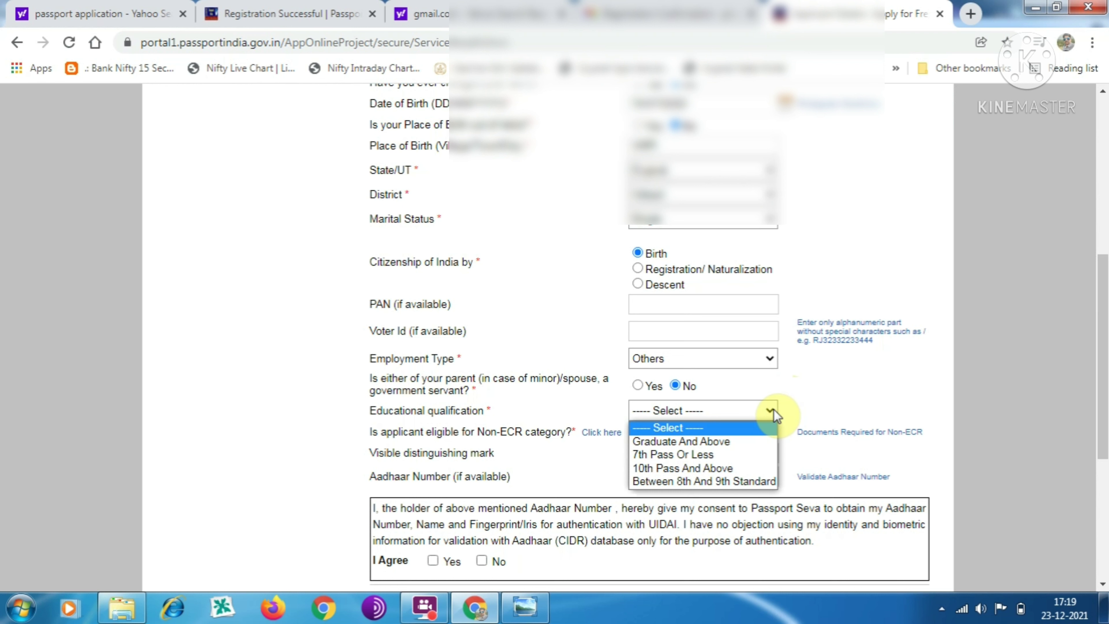
click(729, 457)
click(836, 404)
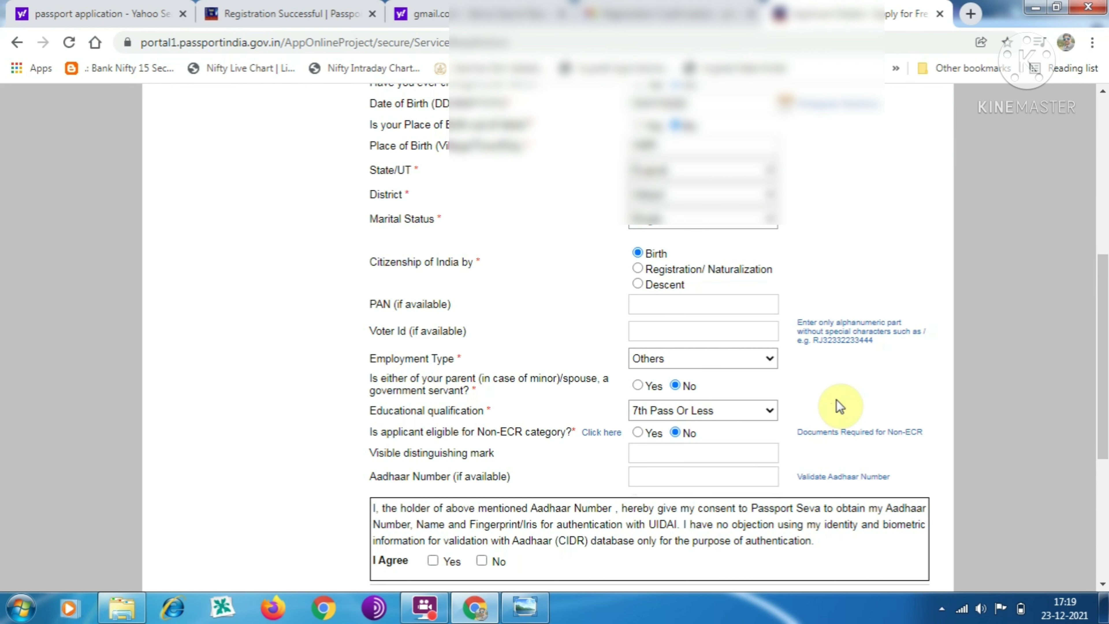
- Check the help on Non-ECR eligibility categories and answer Yes to the applicant being eligible for the Non-ECR category
scroll(840, 407, down, 4)
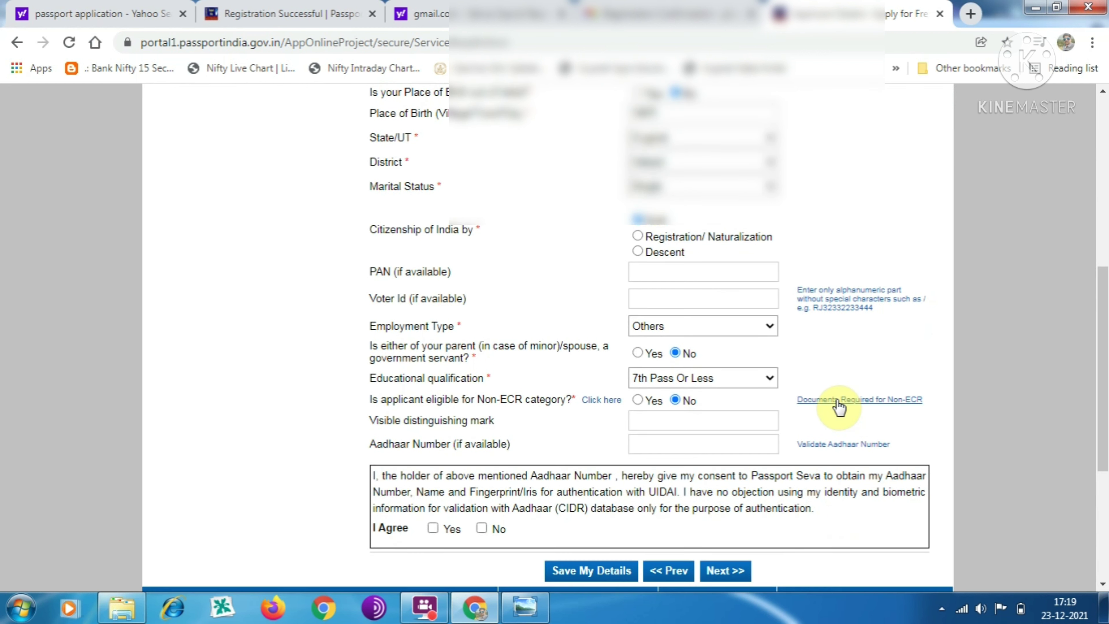
scroll(840, 406, down, 1)
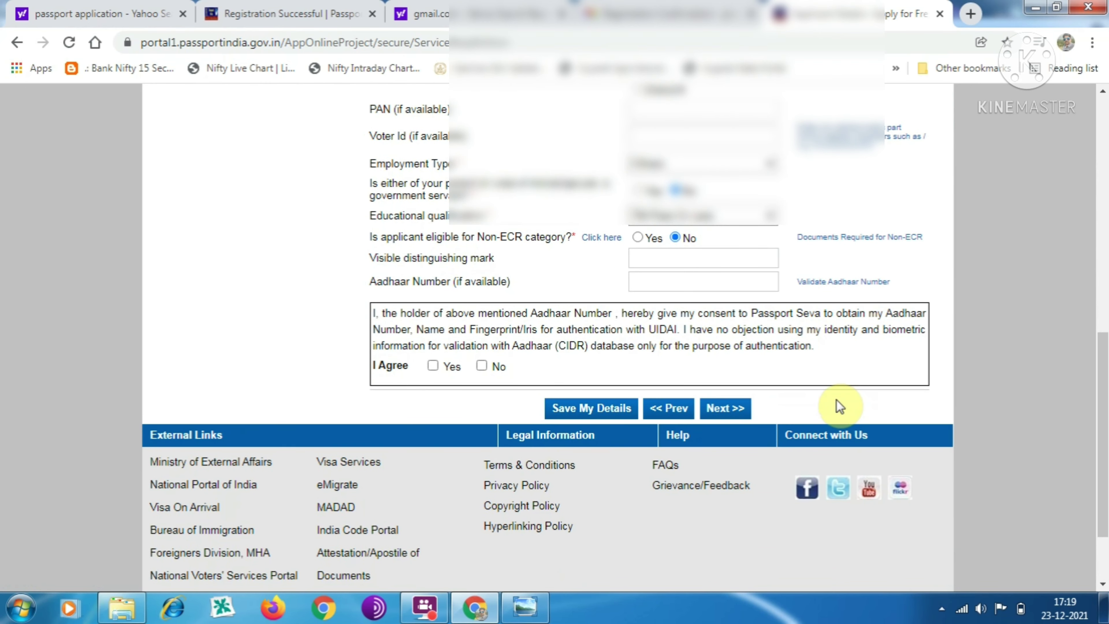
scroll(836, 402, down, 1)
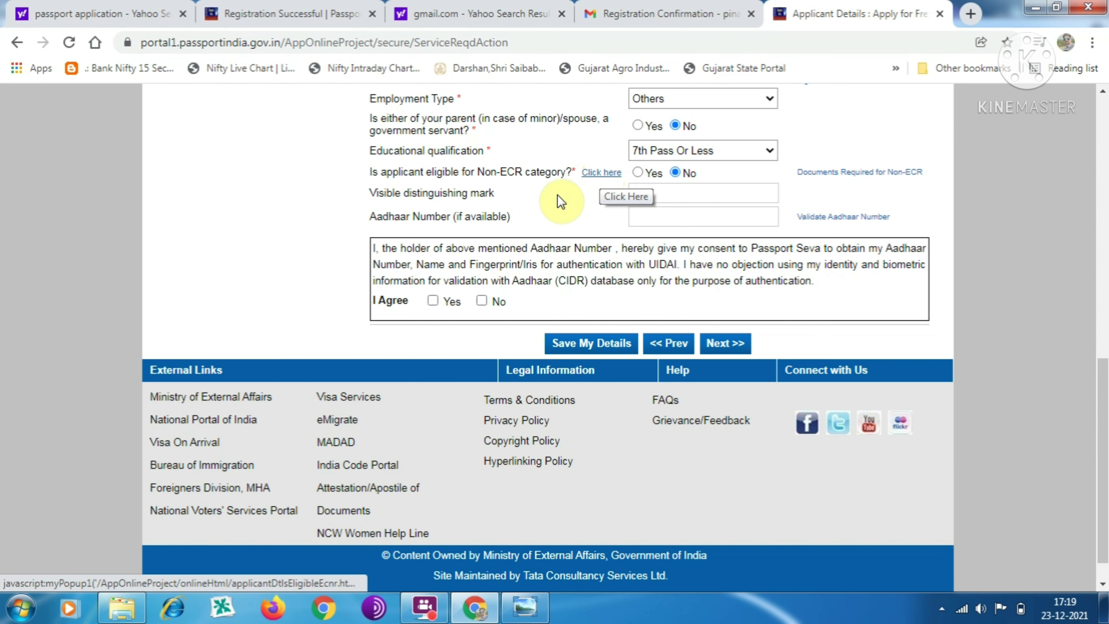
click(608, 171)
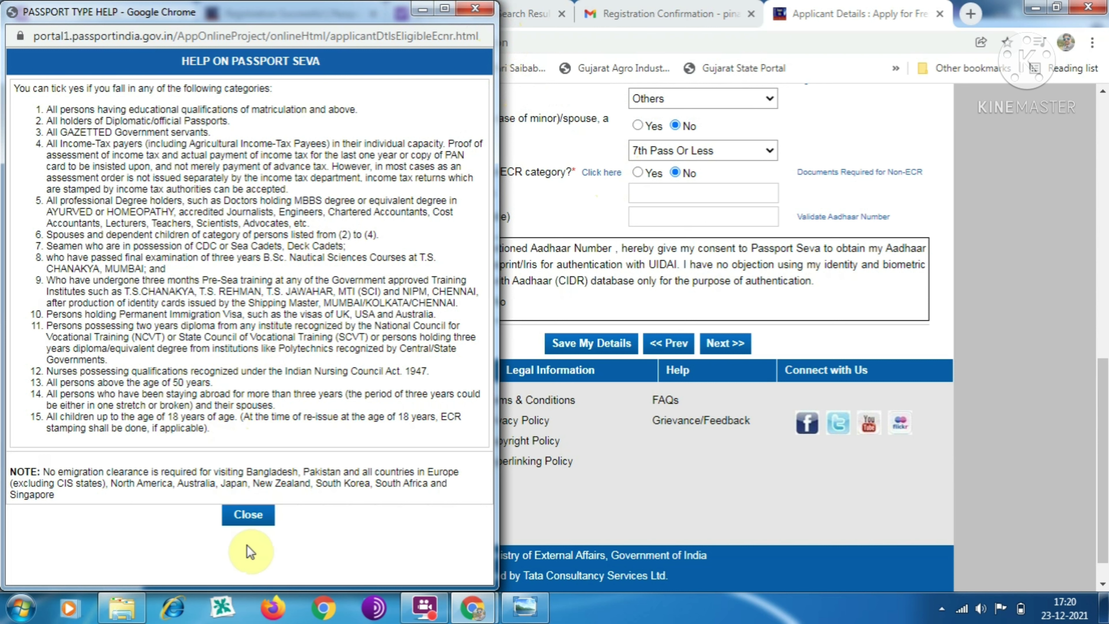
click(261, 518)
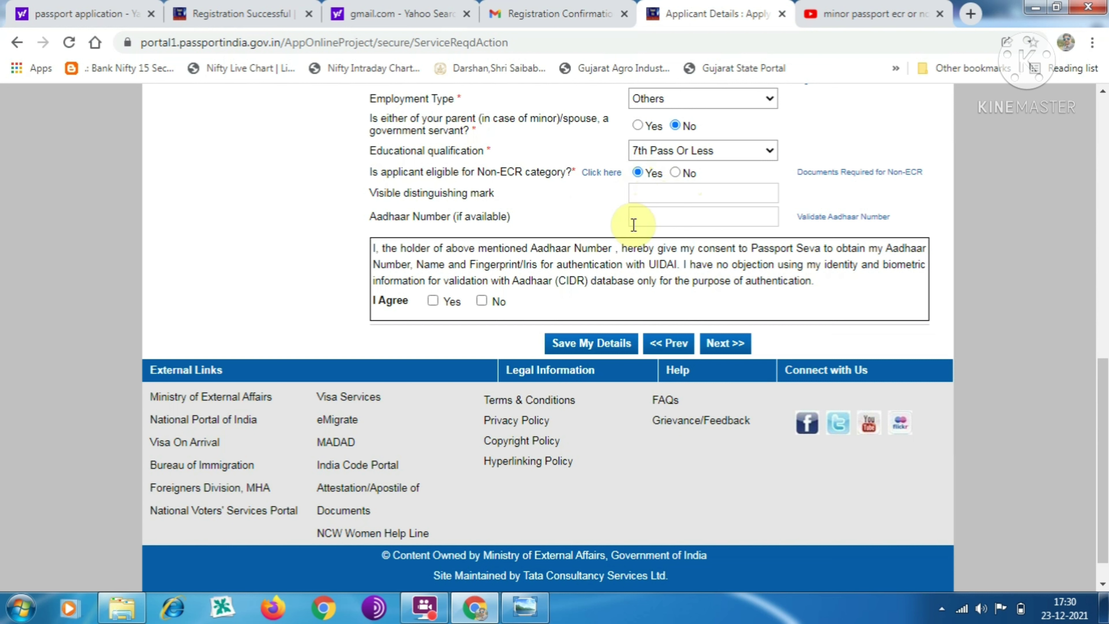
- Enter the applicant's Aadhaar number and agree to the Aadhaar authentication consent with Yes
click(667, 223)
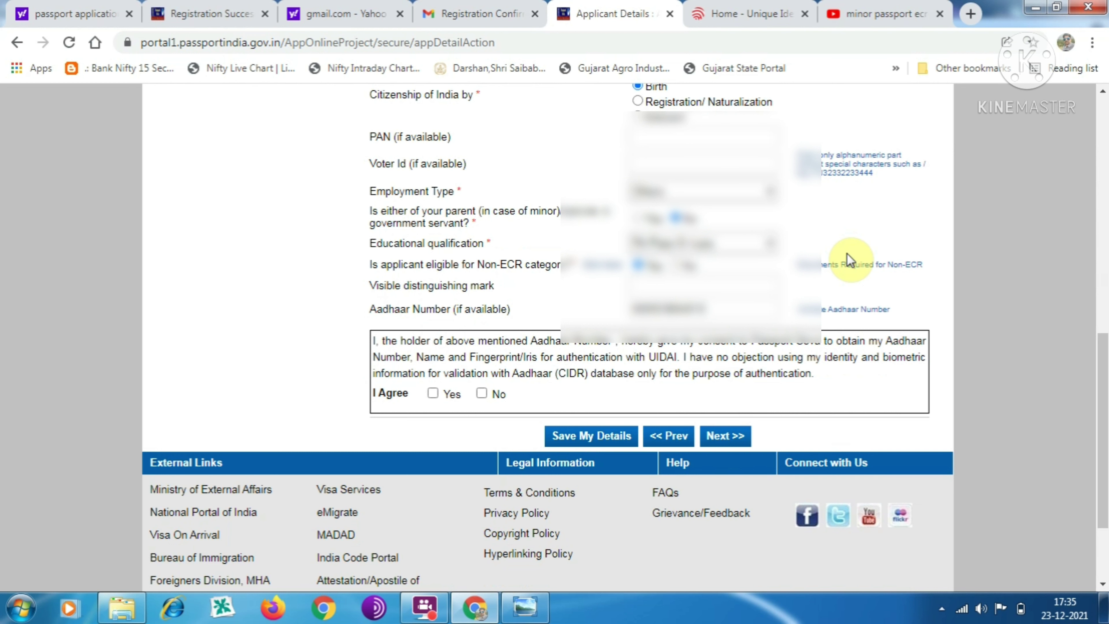
scroll(847, 253, down, 3)
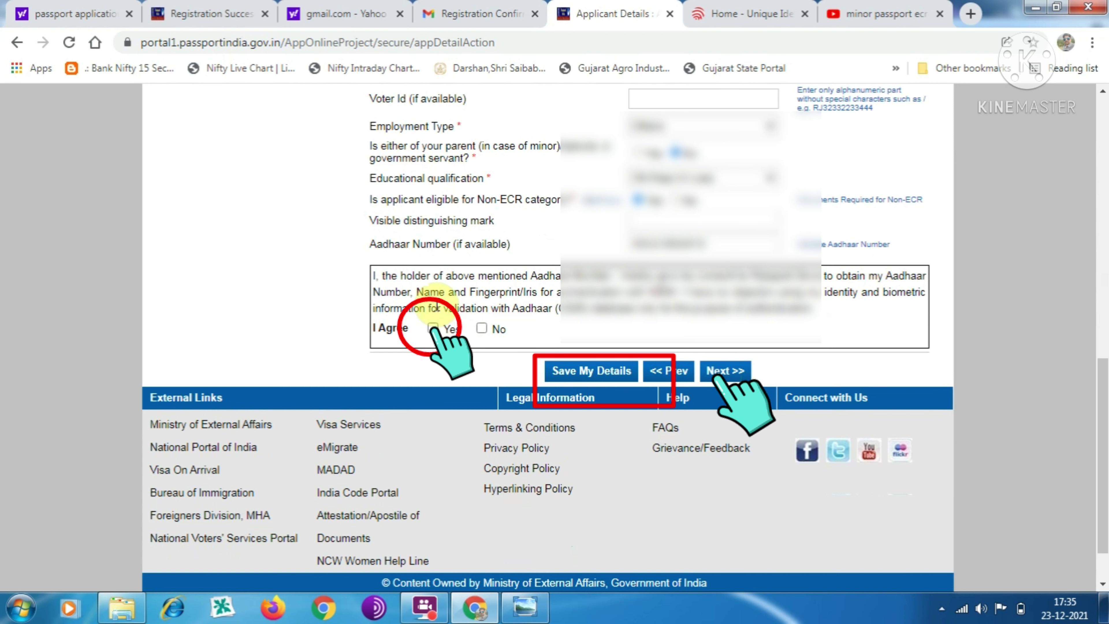
click(436, 325)
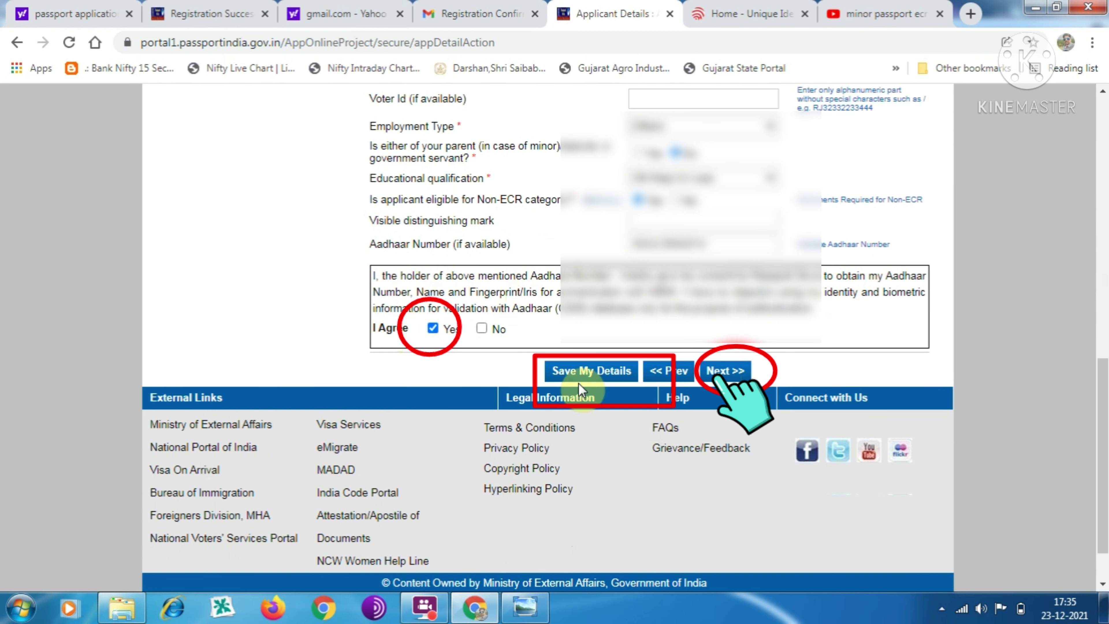
- Complete the family details with the parents' names and file/passport numbers, and proceed to the present residential address section
click(716, 371)
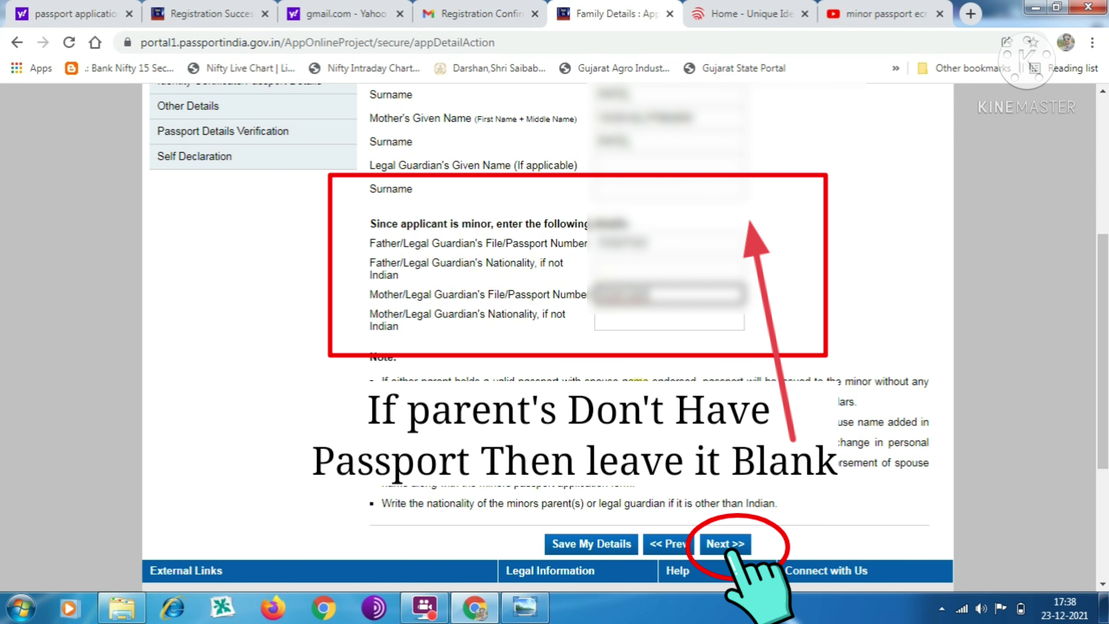
click(712, 544)
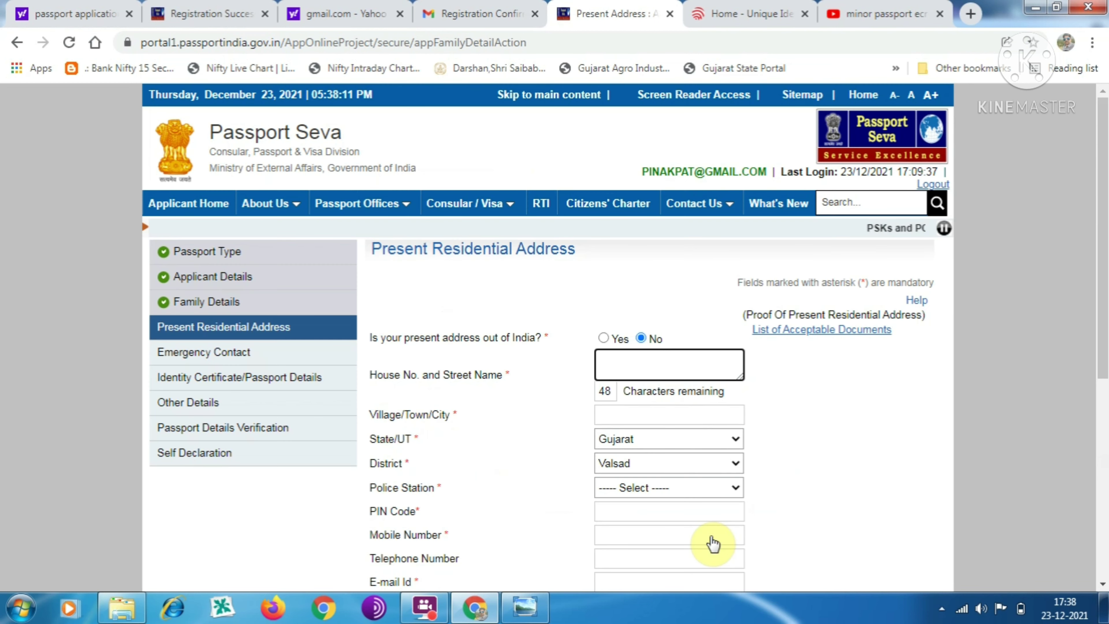
- Fill in the applicant's present residential address in India, with police station, PIN code, mobile and telephone numbers, and e-mail
click(1092, 319)
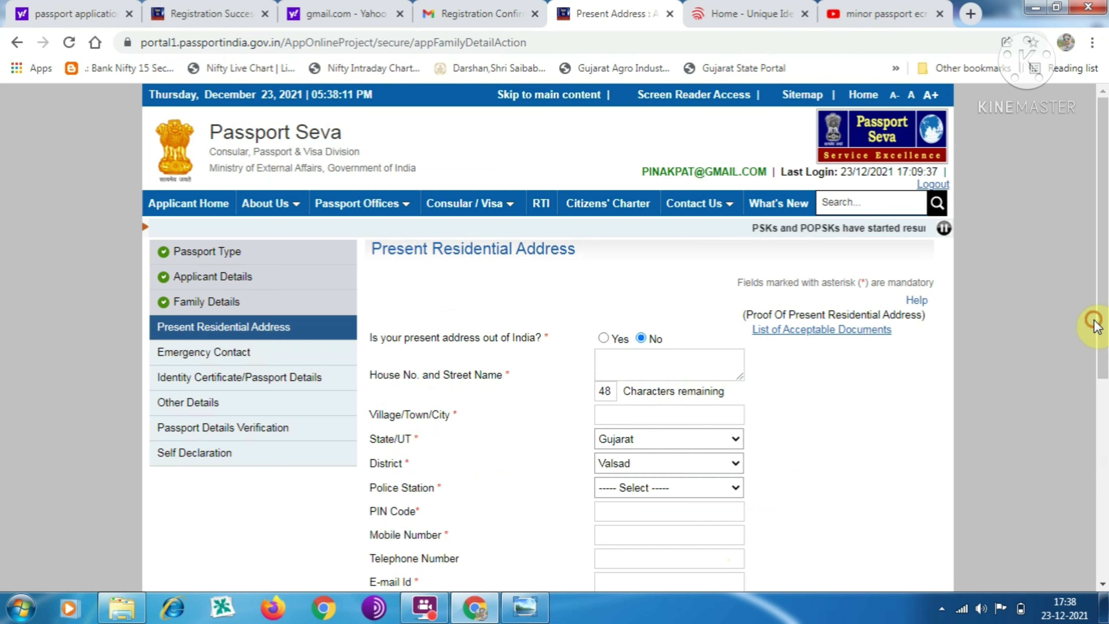
drag(1095, 354, 1097, 410)
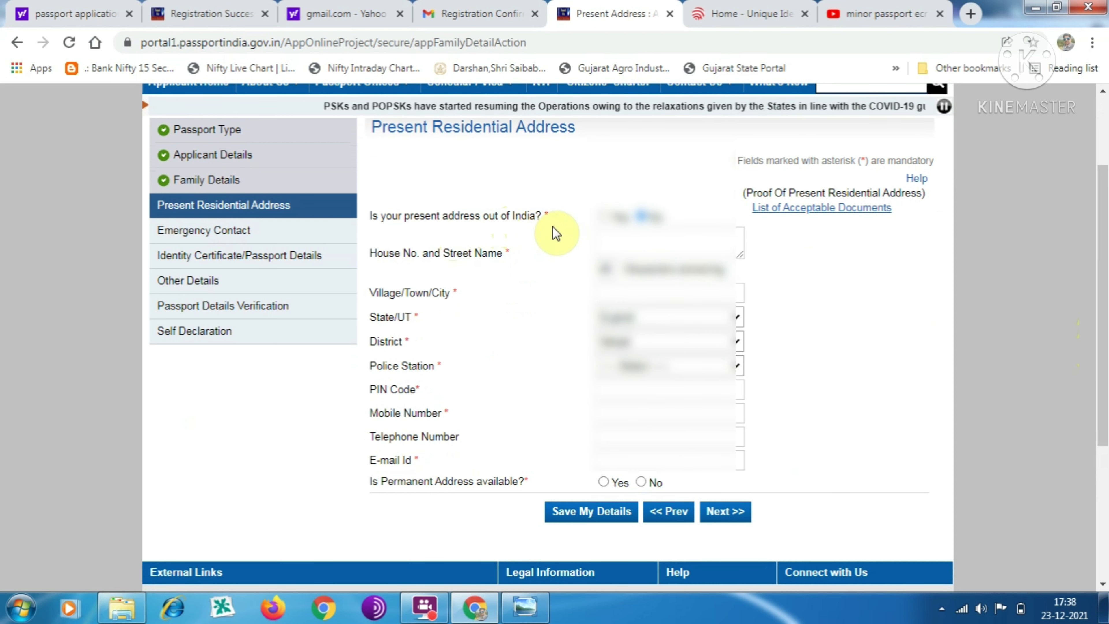
click(646, 460)
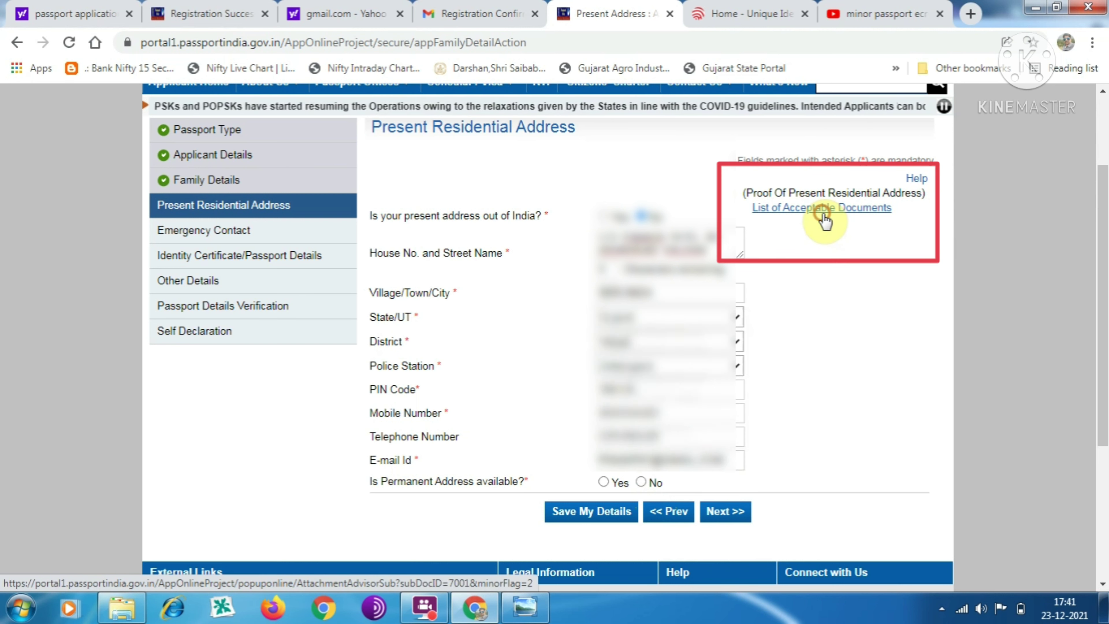
- Review the list of acceptable proof of present address documents and its notes for minors, and close the list
click(826, 208)
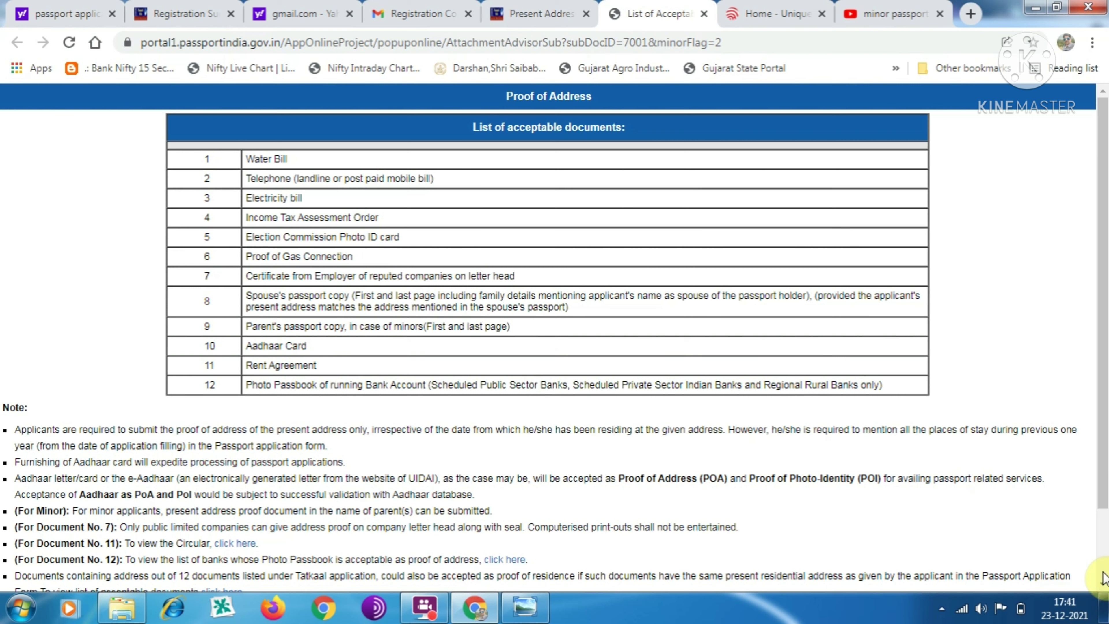
scroll(1102, 585, down, 2)
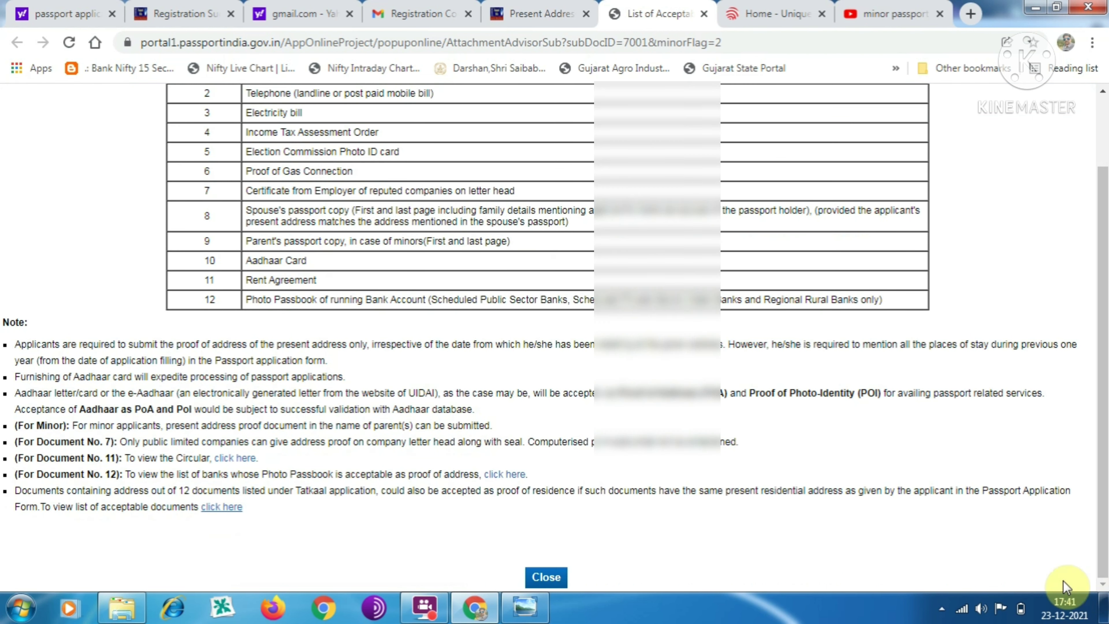
click(547, 577)
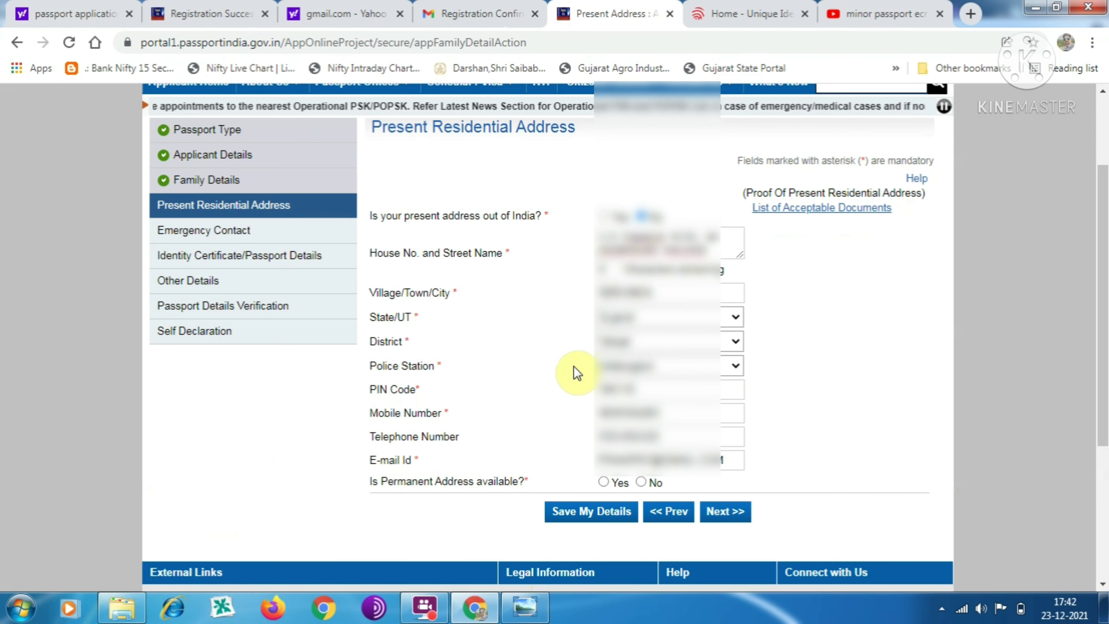
- Answer Yes to a permanent address being available and Yes to it being the same as the present address
click(604, 482)
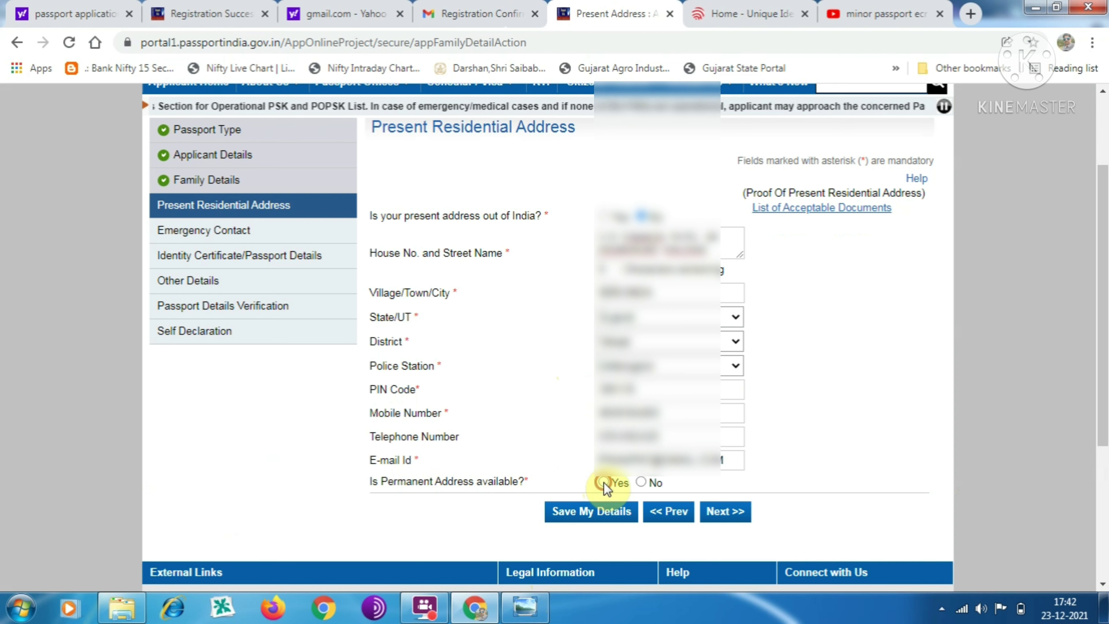
click(604, 506)
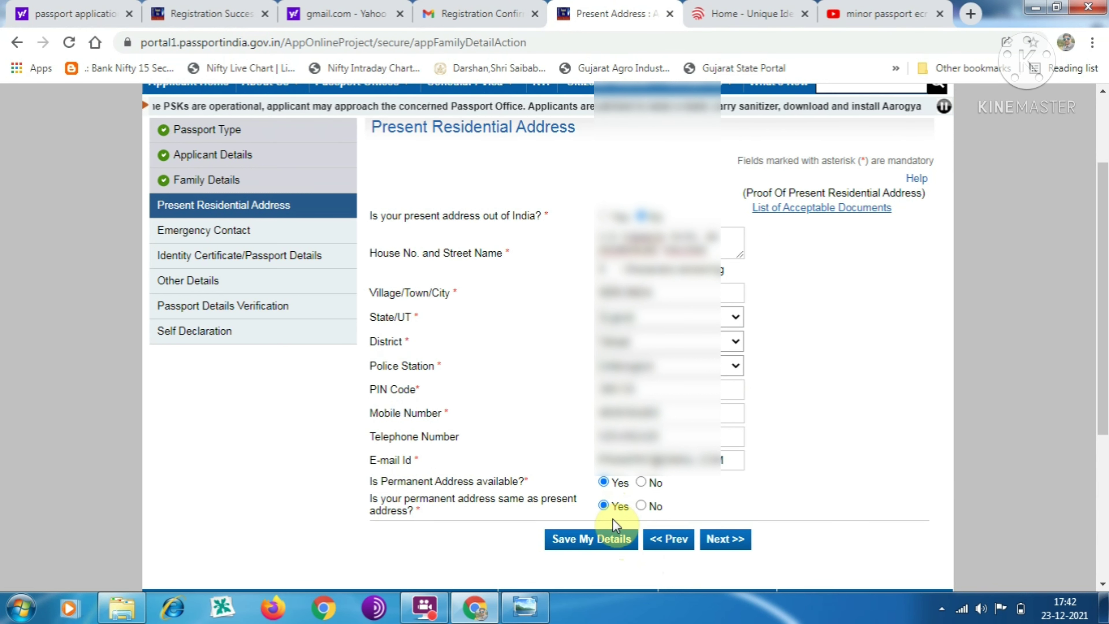
- Switch the same-as-present-address answer to No to check the permanent address fields, and set it back to Yes
click(642, 506)
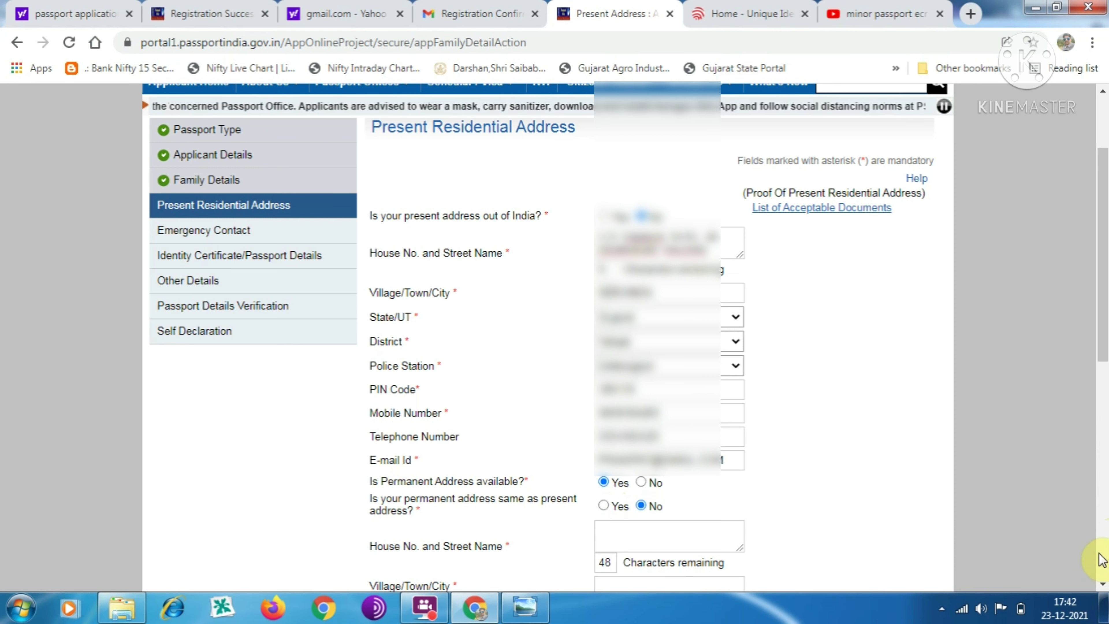
click(1103, 584)
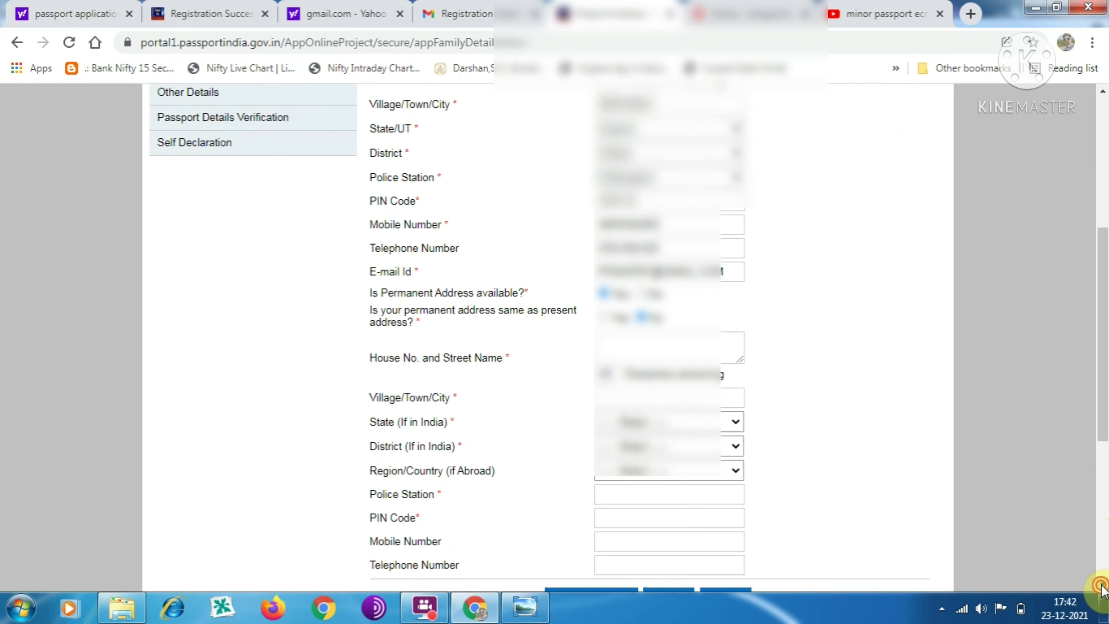
click(1102, 584)
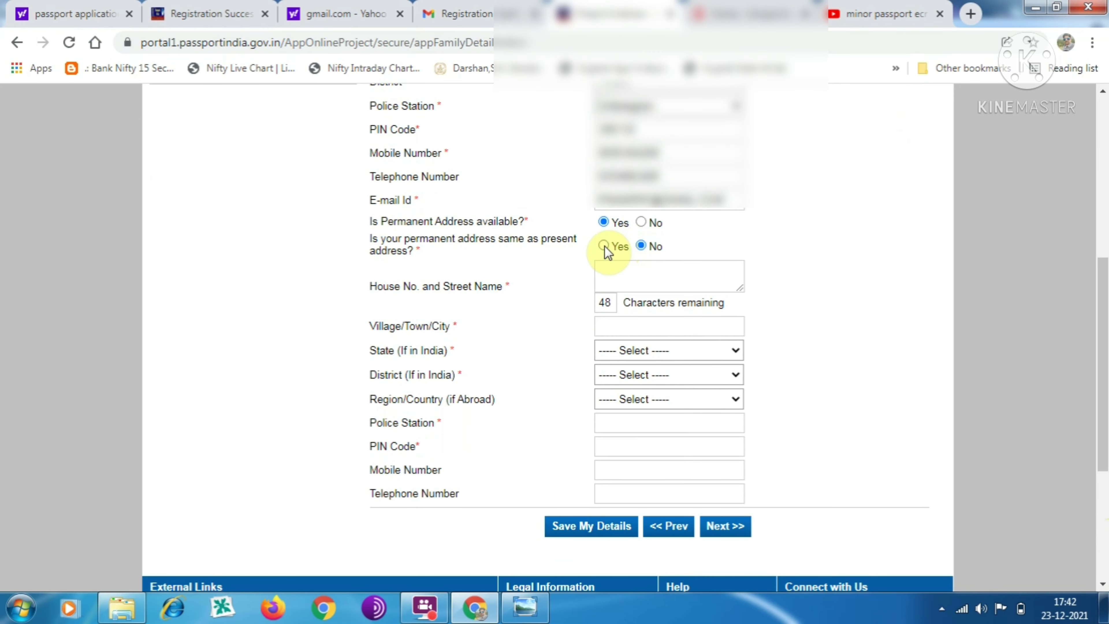
click(604, 247)
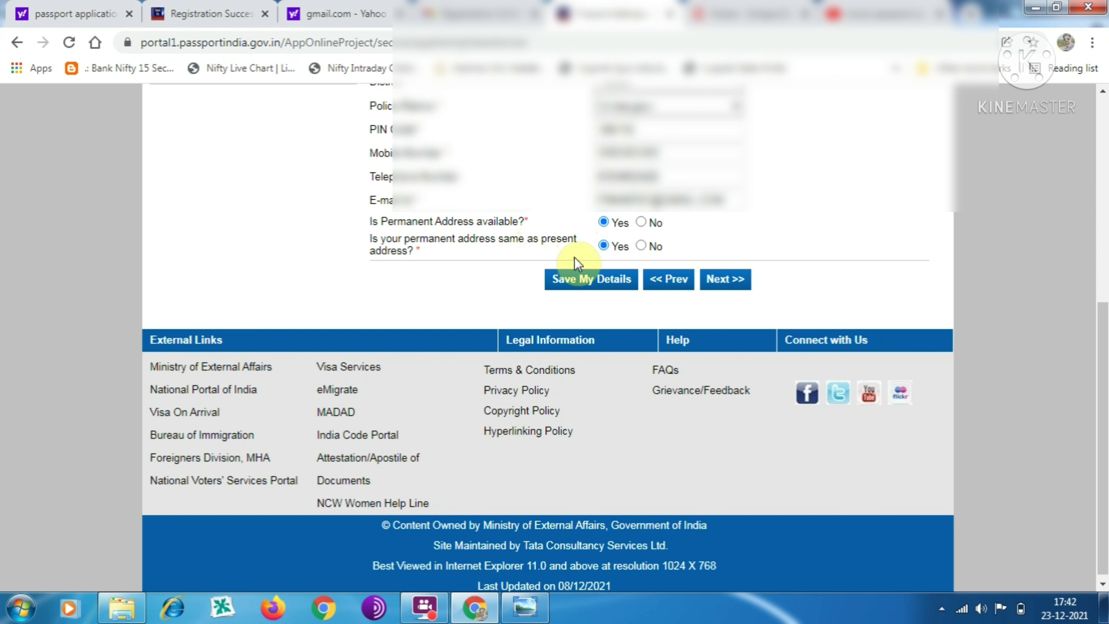
- Save the address section, accepting the notice, and complete the emergency contact's name and address, phone numbers and e-mail
click(585, 284)
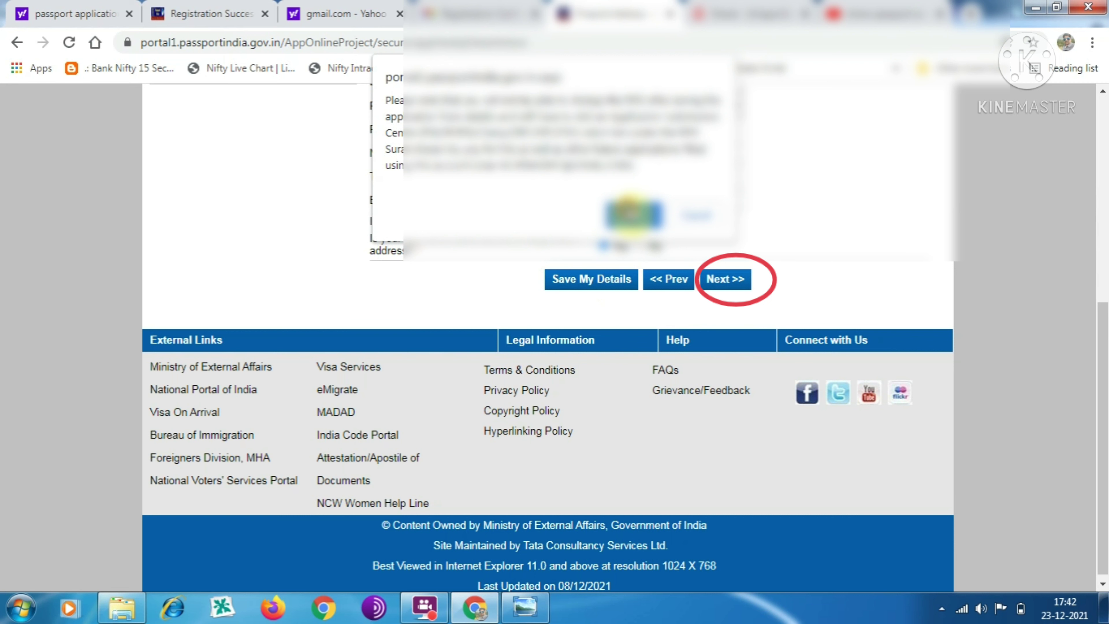
click(633, 214)
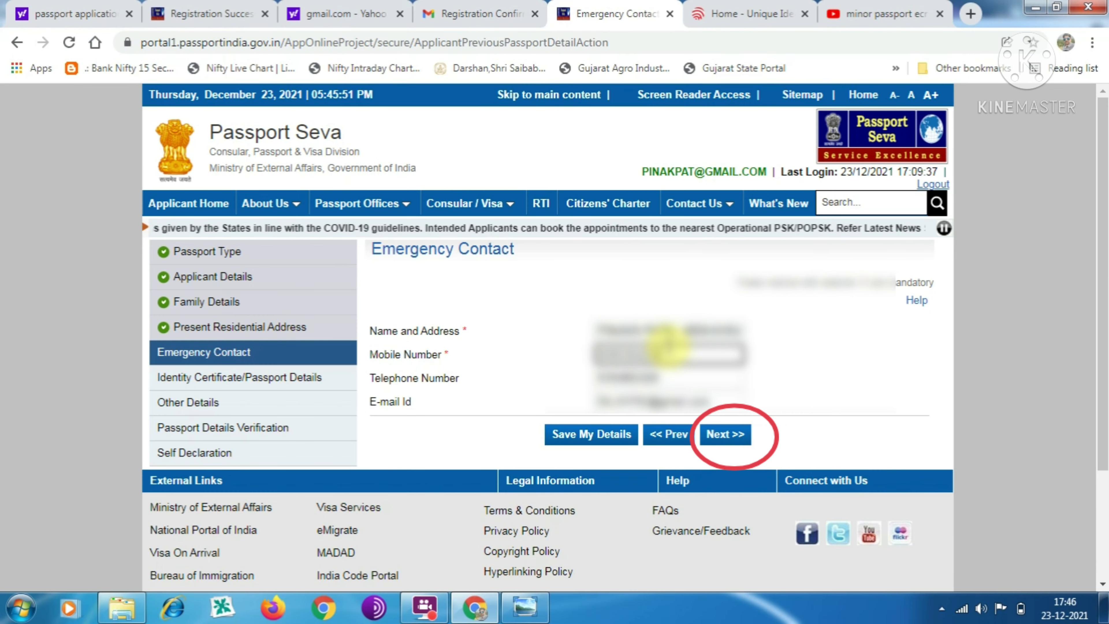
click(716, 433)
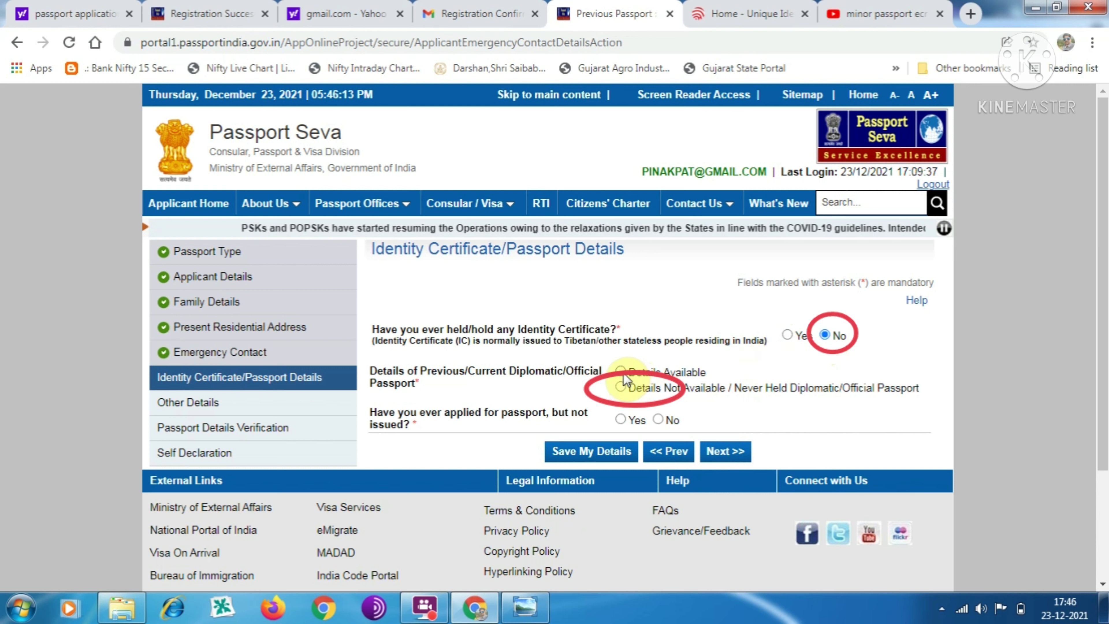
- Select Details Not Available / Never Held Diplomatic/Official Passport, answer No to having applied for an unissued passport, and save the section
click(621, 386)
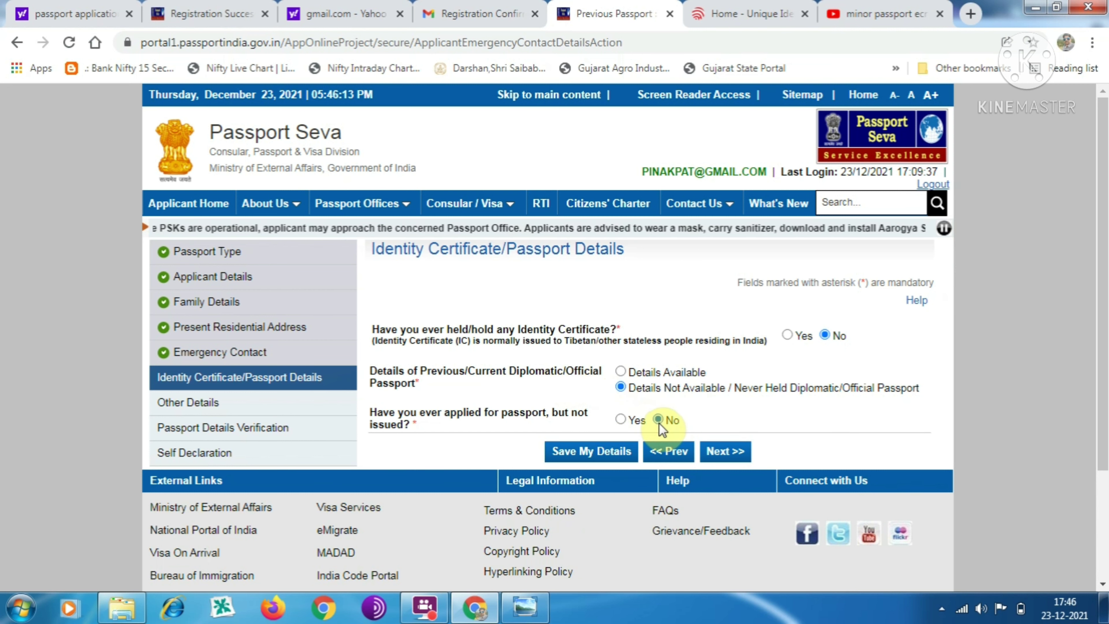
click(620, 420)
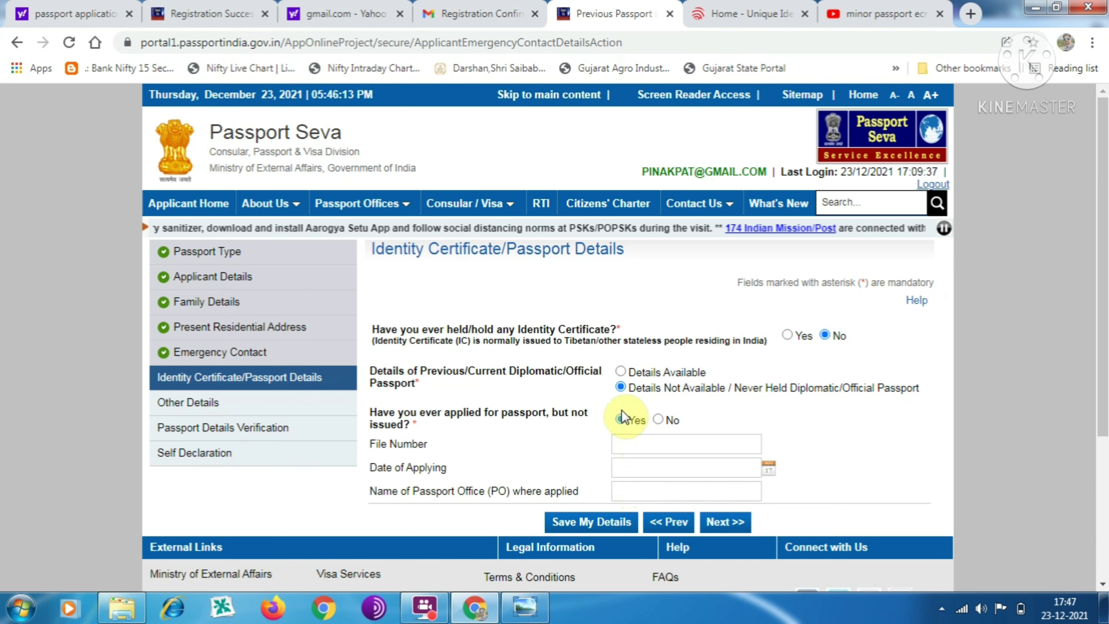
click(660, 420)
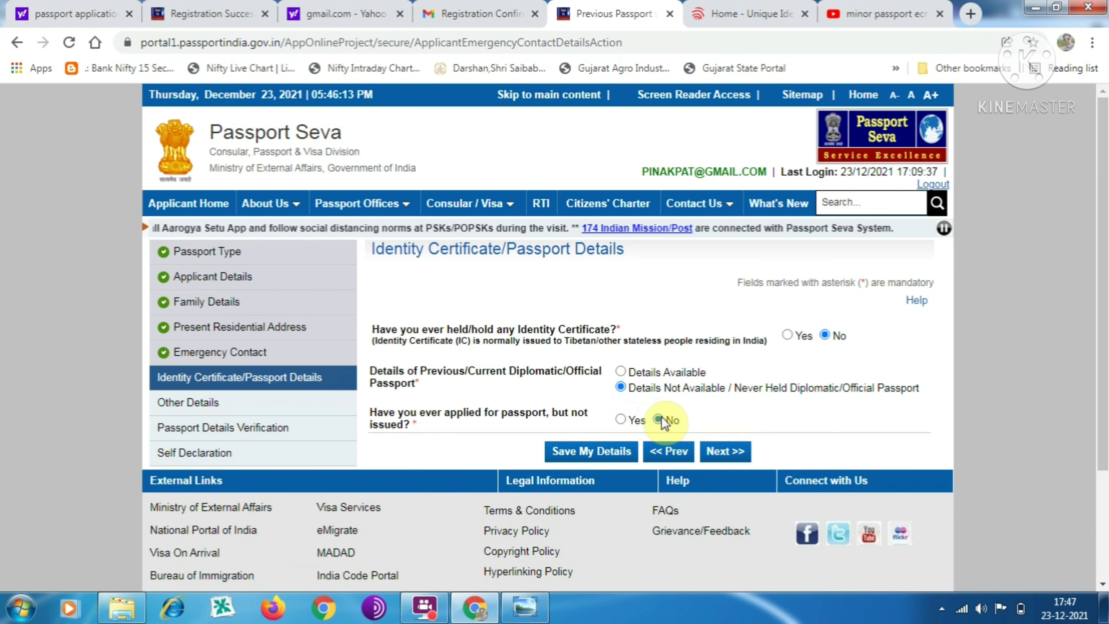
click(613, 453)
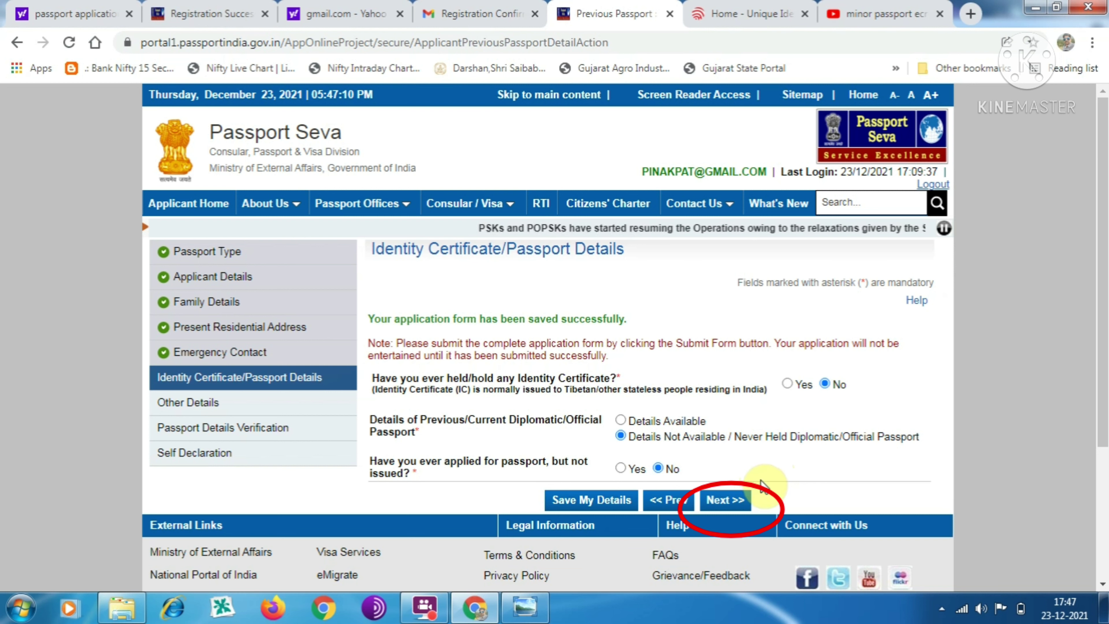
click(735, 505)
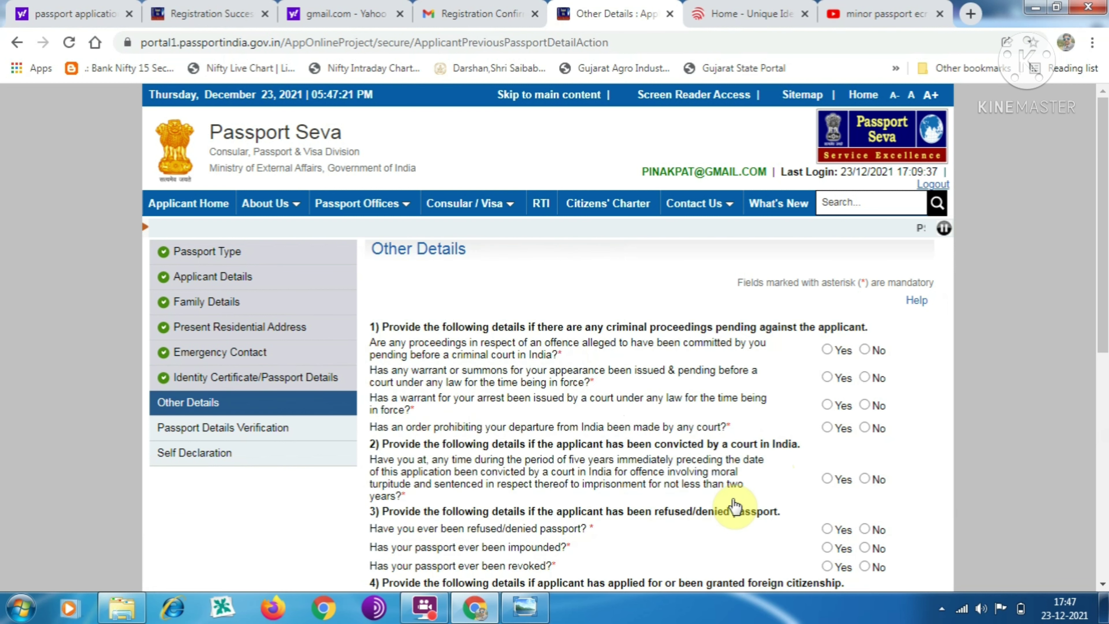
- Answer No to all the Other Details questions on criminal proceedings, passport refusal, foreign citizenship and Emergency Certificate, and submit the section
scroll(735, 505, down, 5)
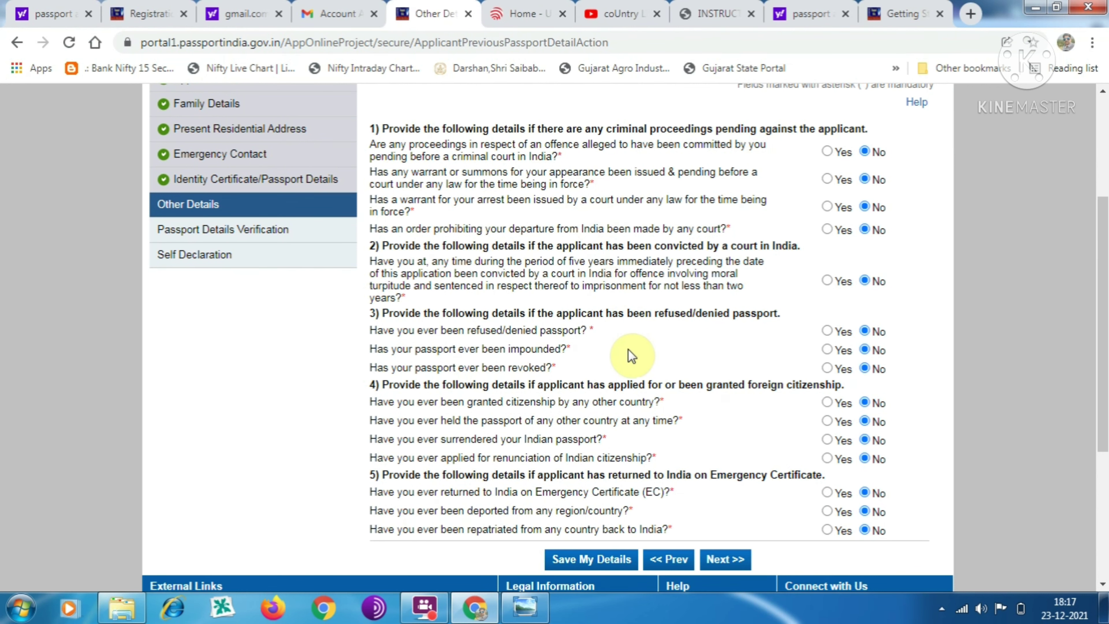
click(717, 554)
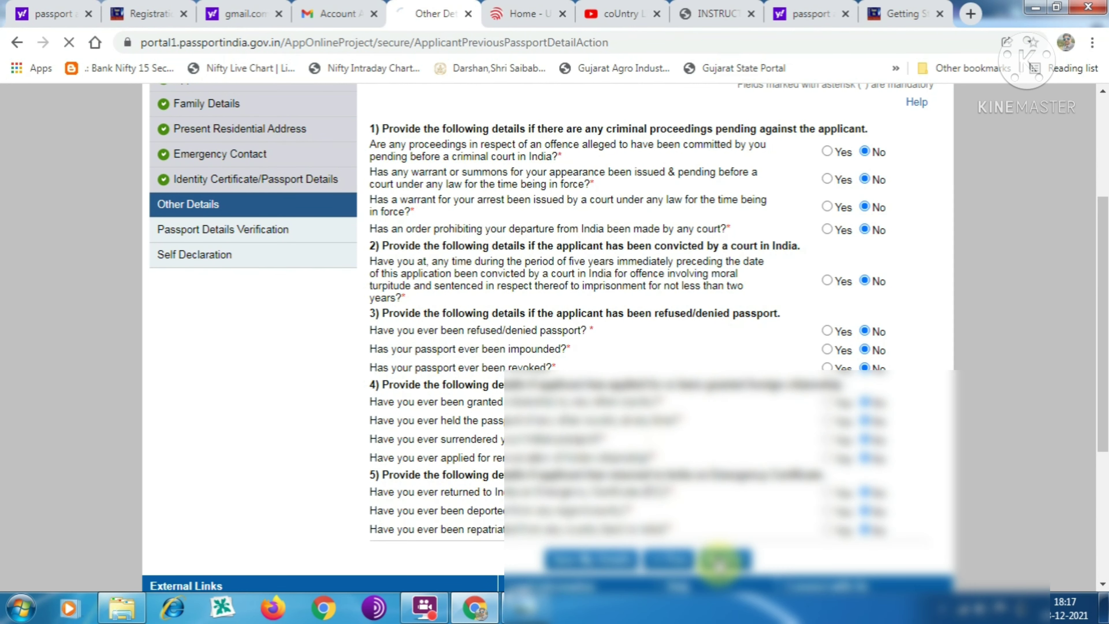